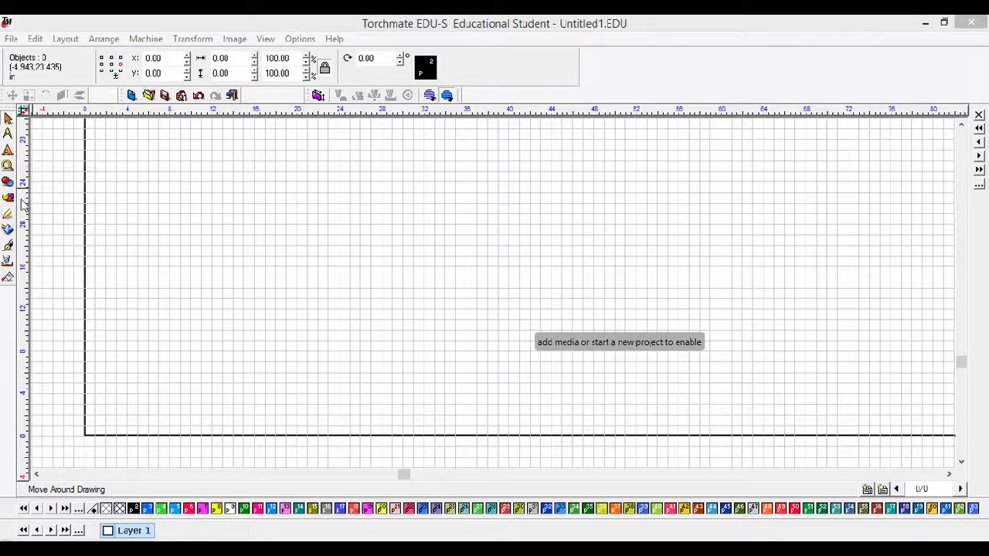
# - Open the Edit menu on the blank Untitled1.EDU drawing
pyautogui.click(34, 42)
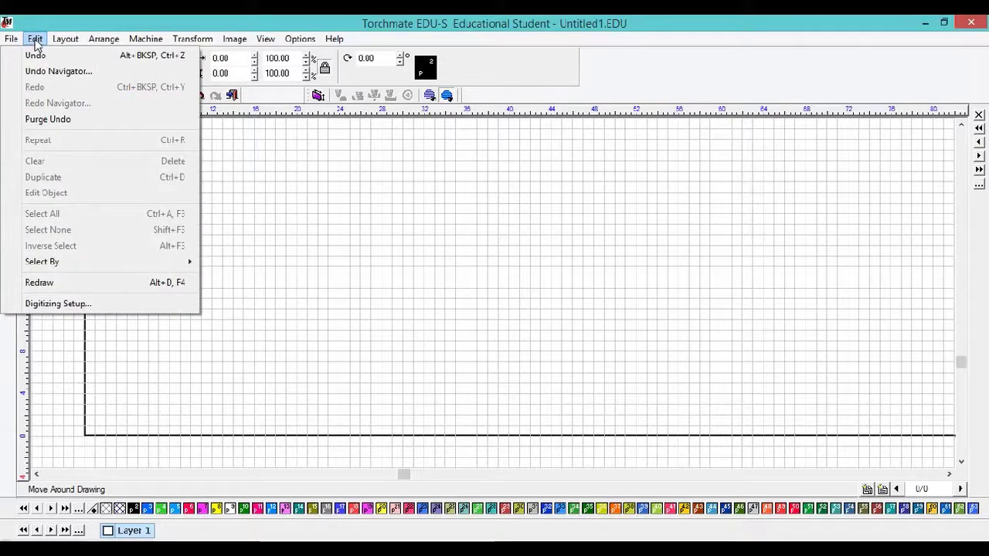
# - Import Browning Logo.jpg and place the deer logo on the page
pyautogui.moveTo(11, 39)
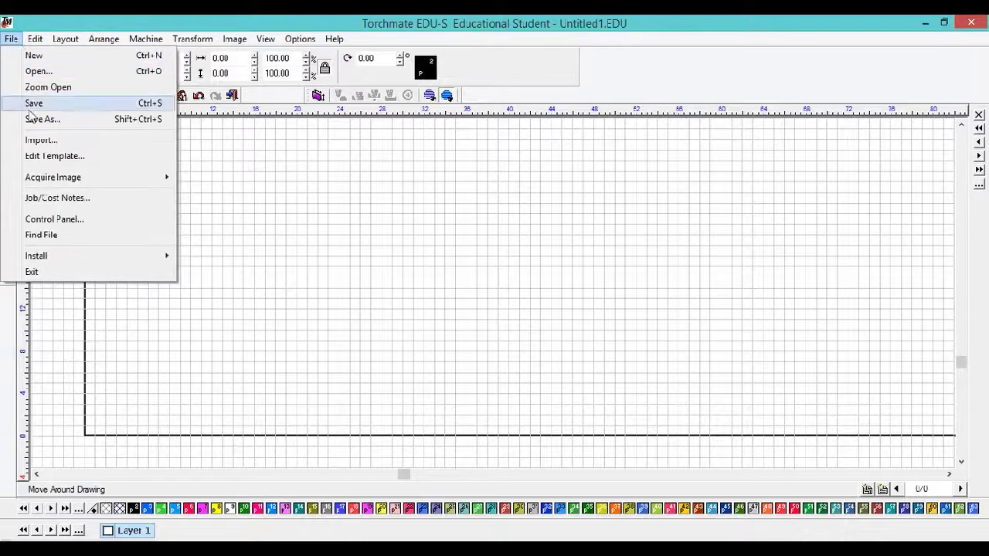
pyautogui.click(42, 141)
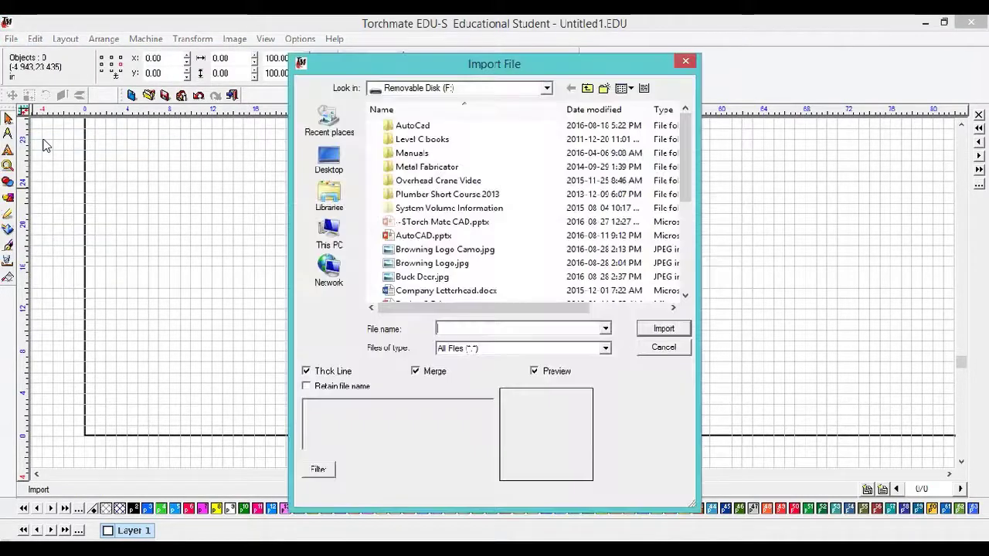
pyautogui.doubleClick(431, 263)
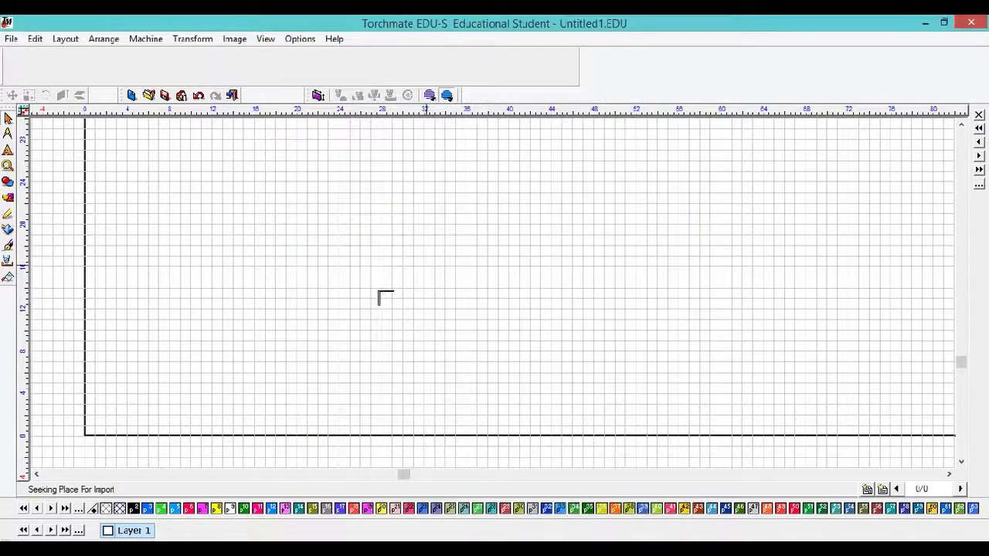
pyautogui.click(114, 314)
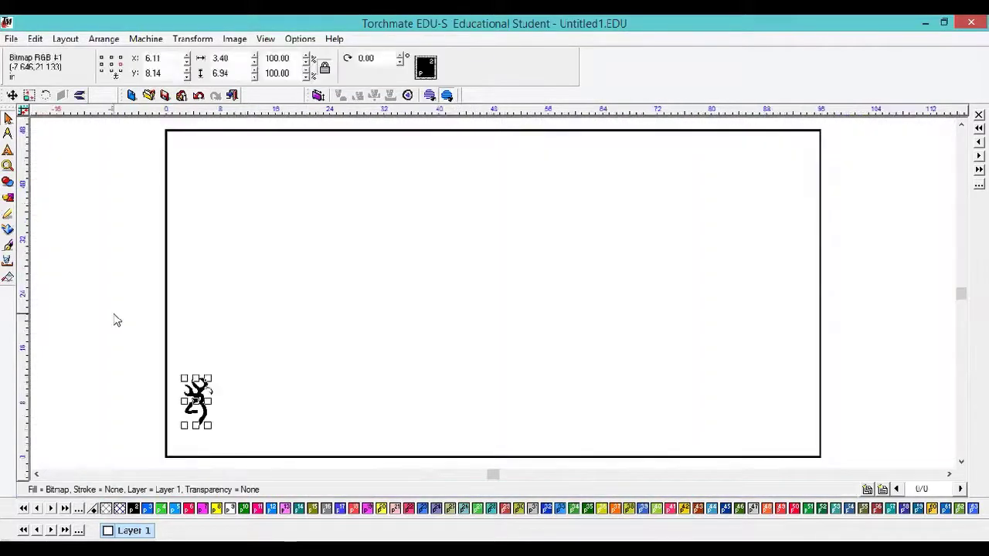
# - Shift the view so the logo sits further left, and open the tool flyout with Vectorization
pyautogui.scroll(3, 537, 292)
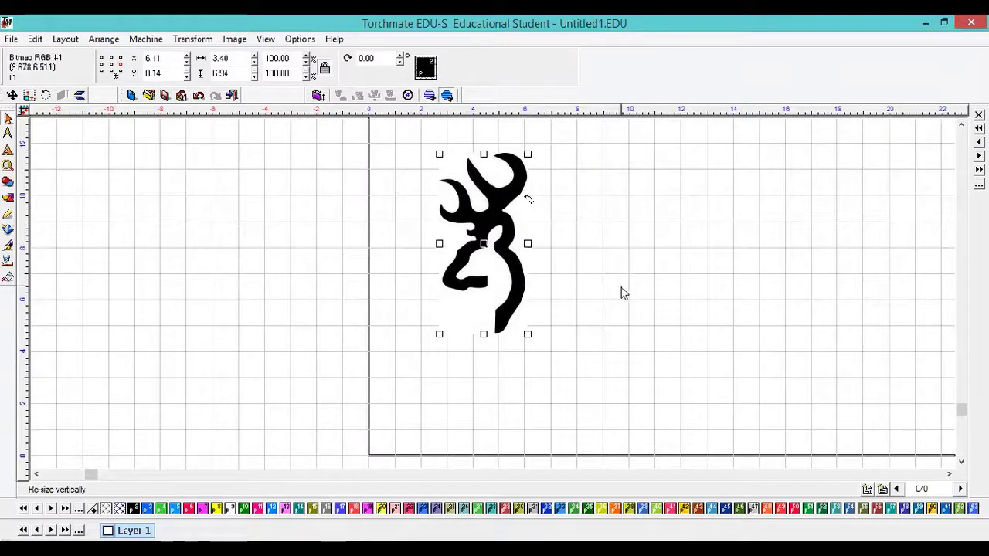
pyautogui.moveTo(623, 292)
pyautogui.mouseDown(button='middle')
pyautogui.moveTo(636, 296)
pyautogui.moveTo(428, 351)
pyautogui.mouseUp(button='middle')
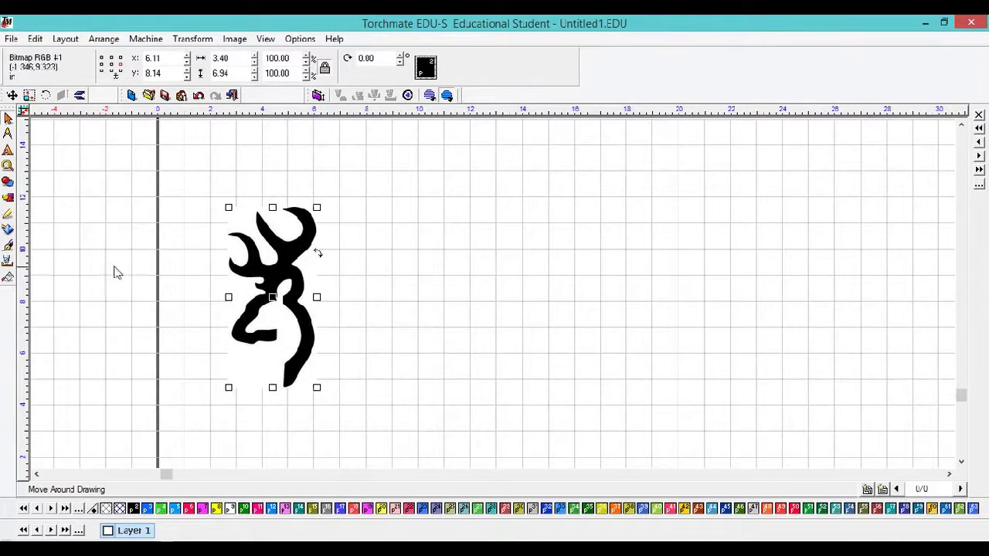
pyautogui.click(10, 233)
# - Switch the bitmap into Vectorization mode, keeping the CutContour preset
pyautogui.click(39, 238)
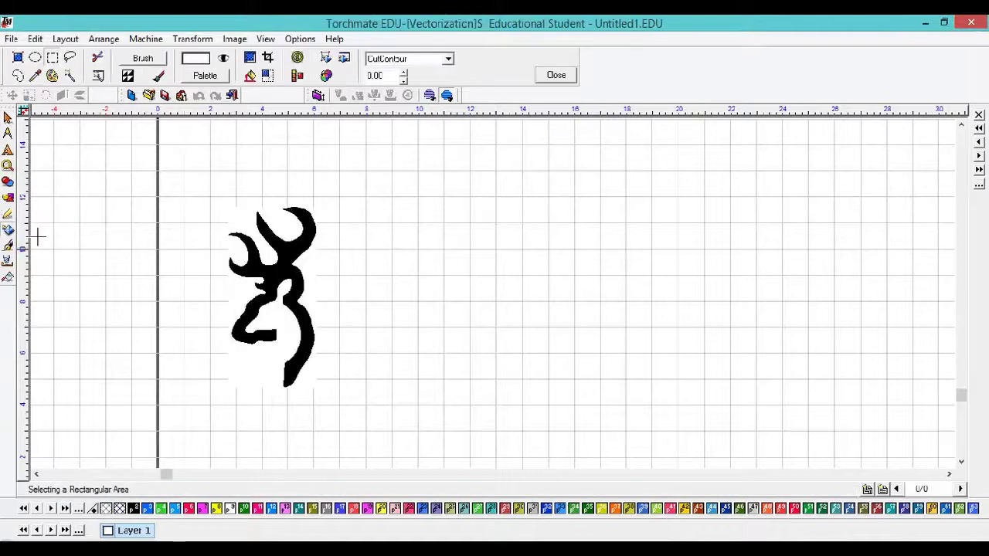
pyautogui.click(449, 62)
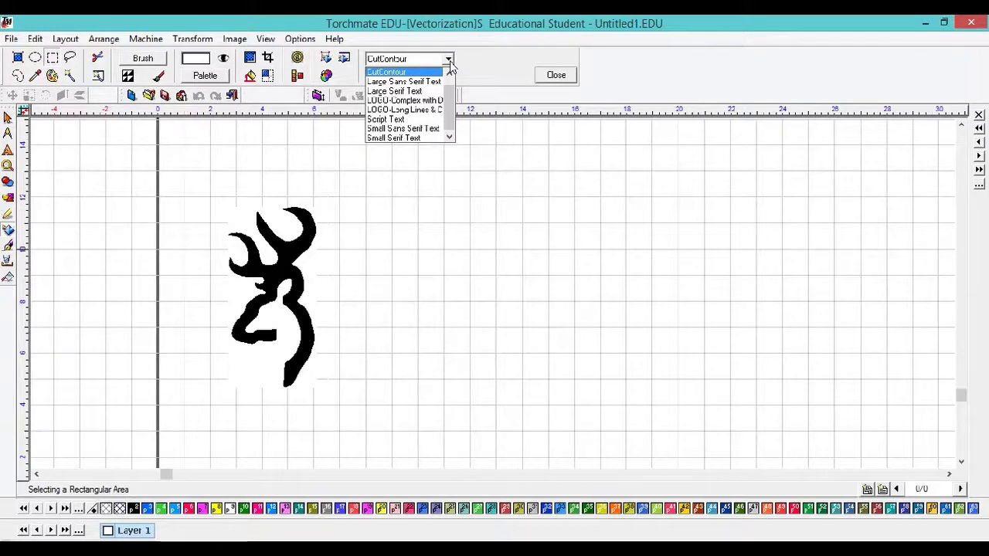
pyautogui.click(451, 66)
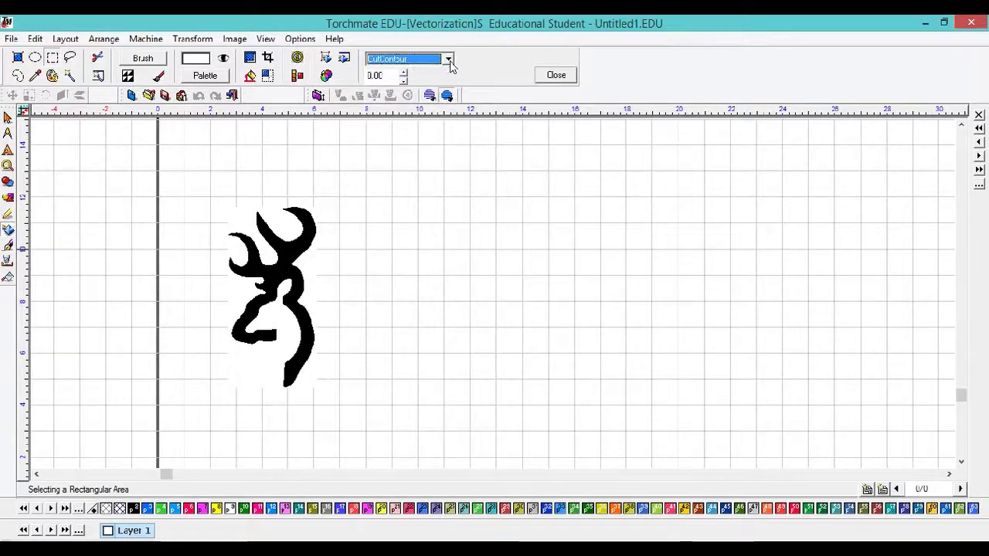
# - Apply the LOGO-Long Lines & Curves trace setup (tolerance 8, corners 6, speckle 8 px)
pyautogui.click(344, 60)
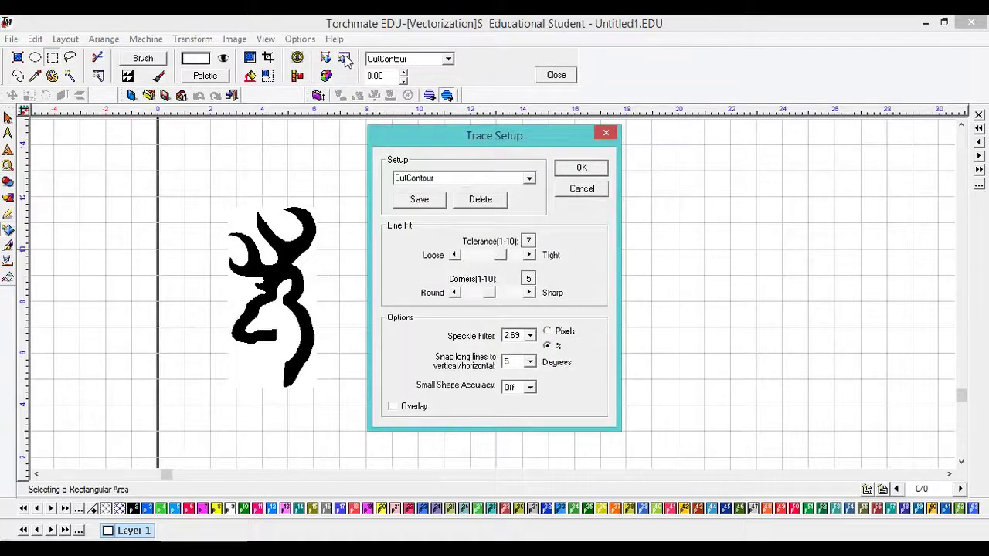
pyautogui.click(530, 180)
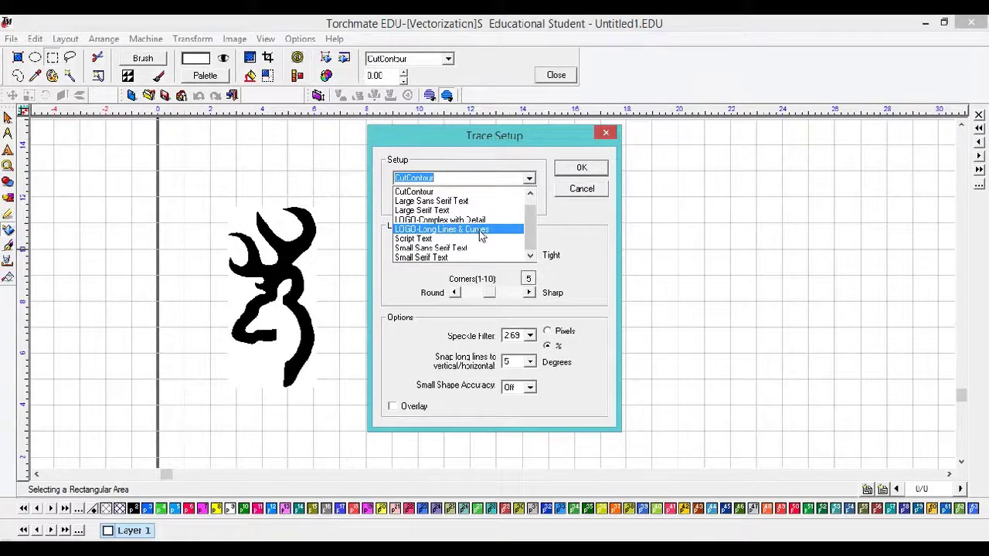
pyautogui.click(479, 230)
pyautogui.click(580, 168)
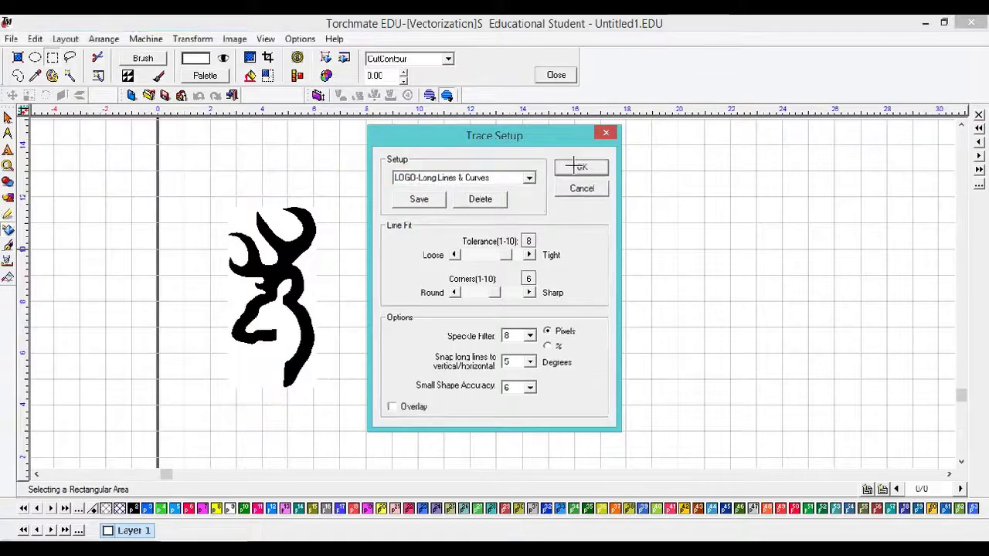
# - Vectorize the deer logo and close Vectorization mode
pyautogui.click(325, 58)
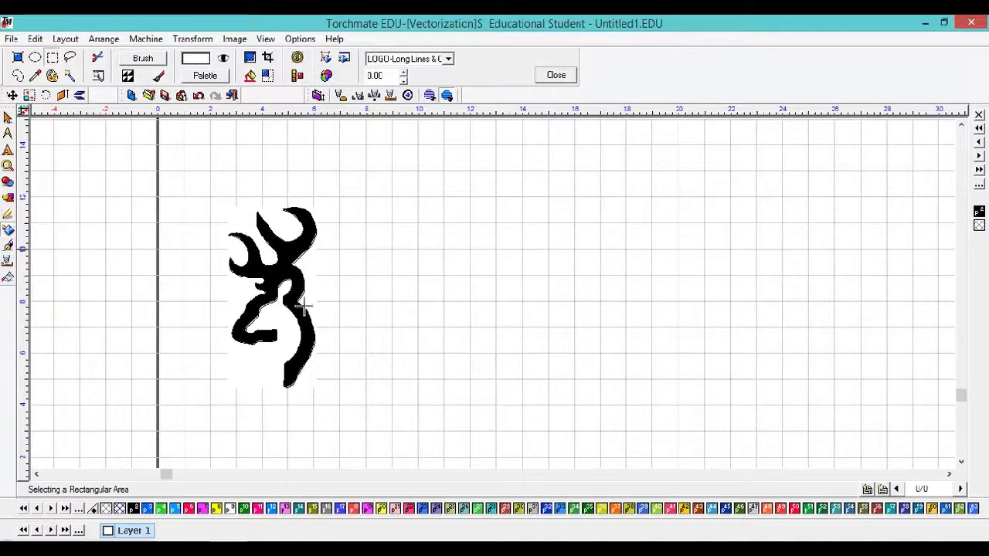
pyautogui.scroll(1, 493, 292)
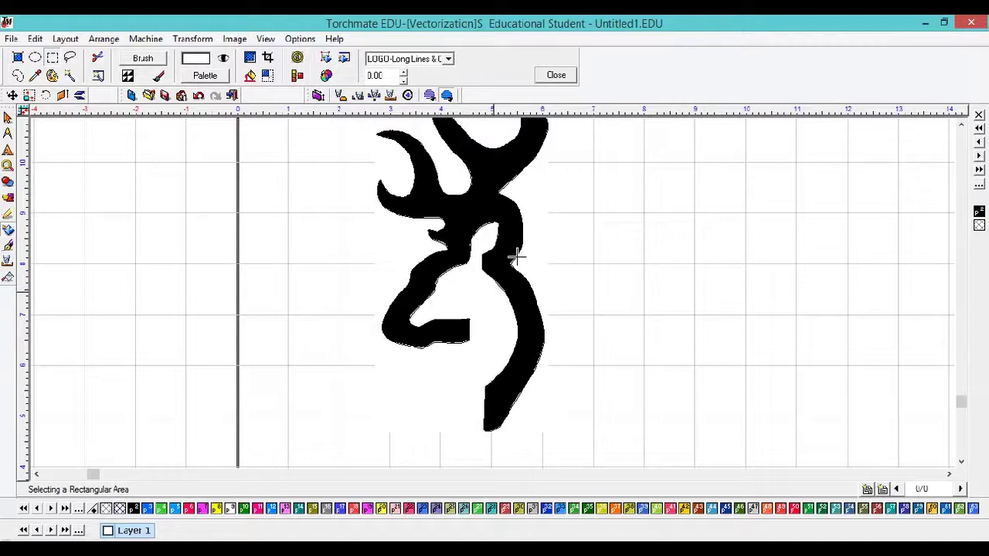
pyautogui.click(567, 77)
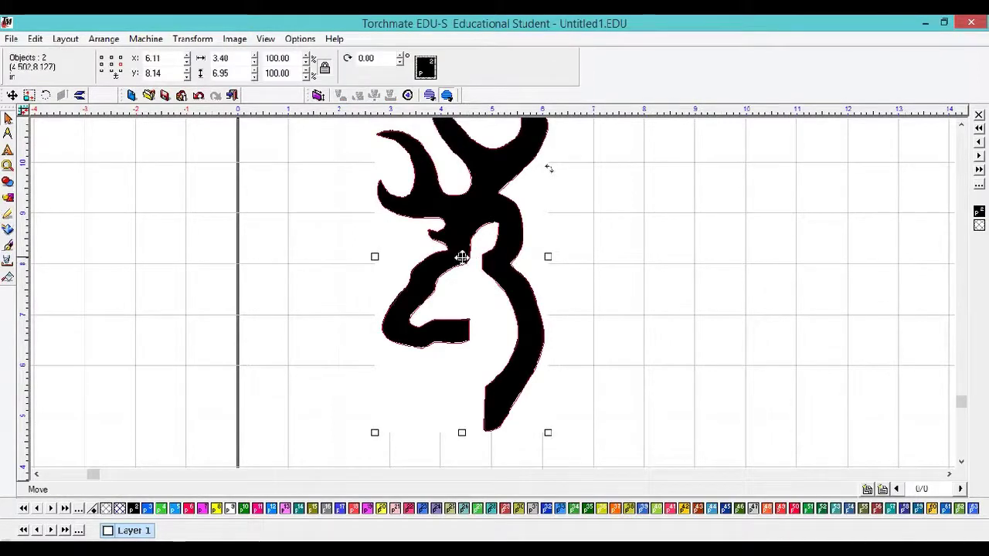
# - Move the logo right, zoom in to inspect the traced edges, and select Polygon #2
pyautogui.moveTo(462, 257); pyautogui.dragTo(644, 250)
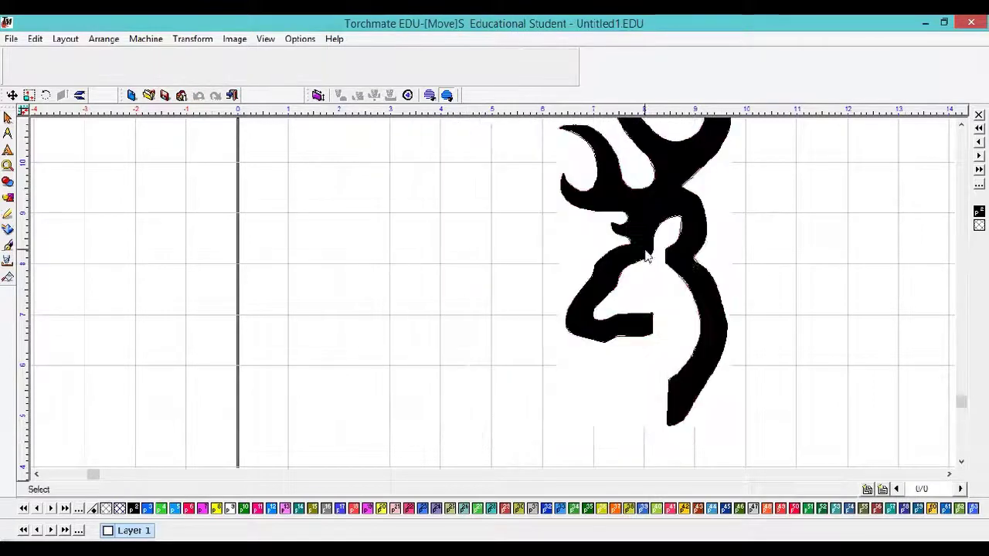
pyautogui.moveTo(814, 282); pyautogui.dragTo(563, 298, button='middle')
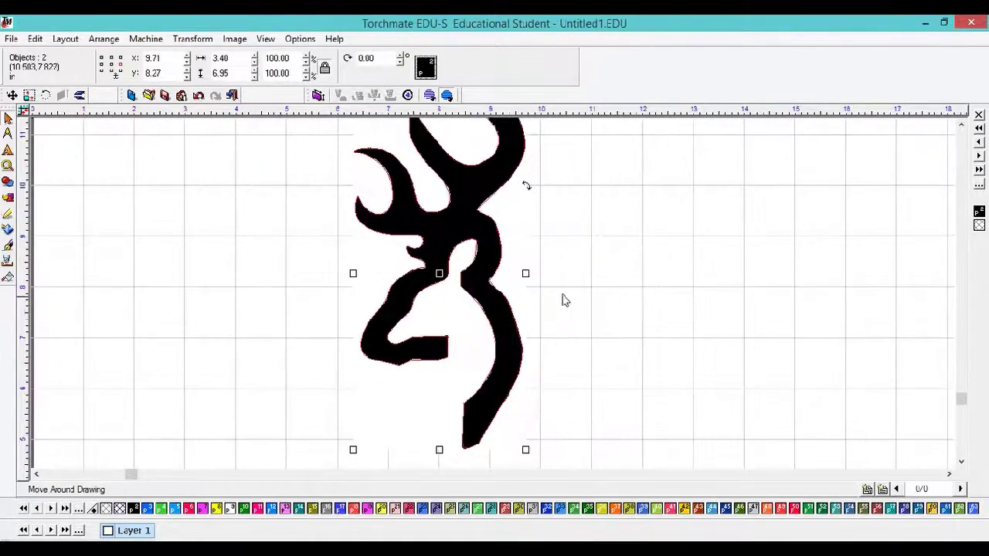
pyautogui.click(523, 274)
pyautogui.scroll(2, 463, 302)
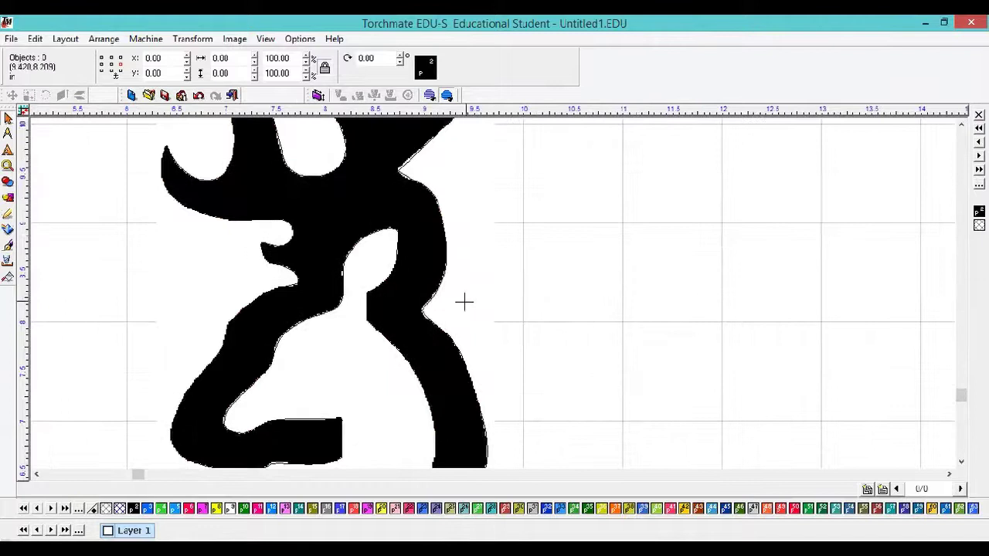
pyautogui.scroll(2, 433, 306)
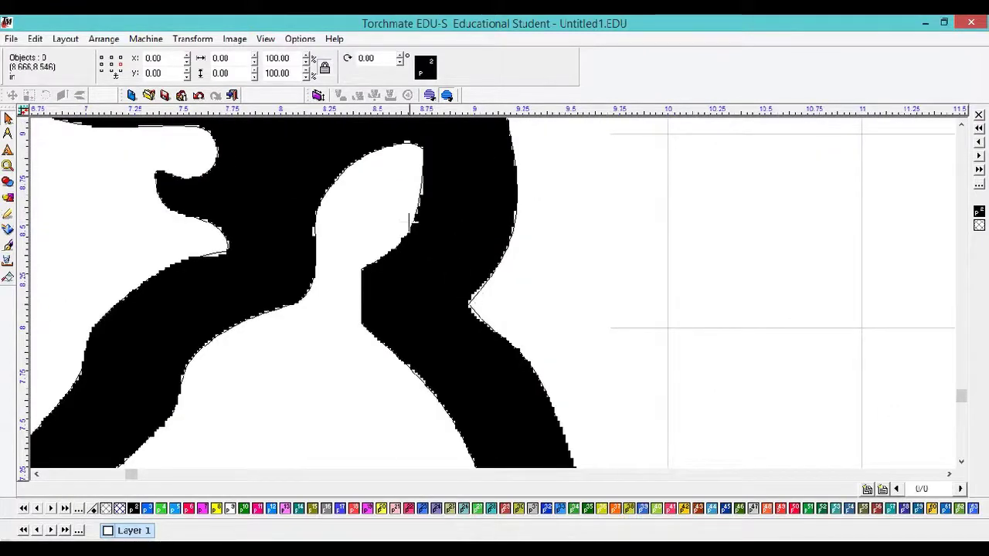
pyautogui.scroll(2, 491, 292)
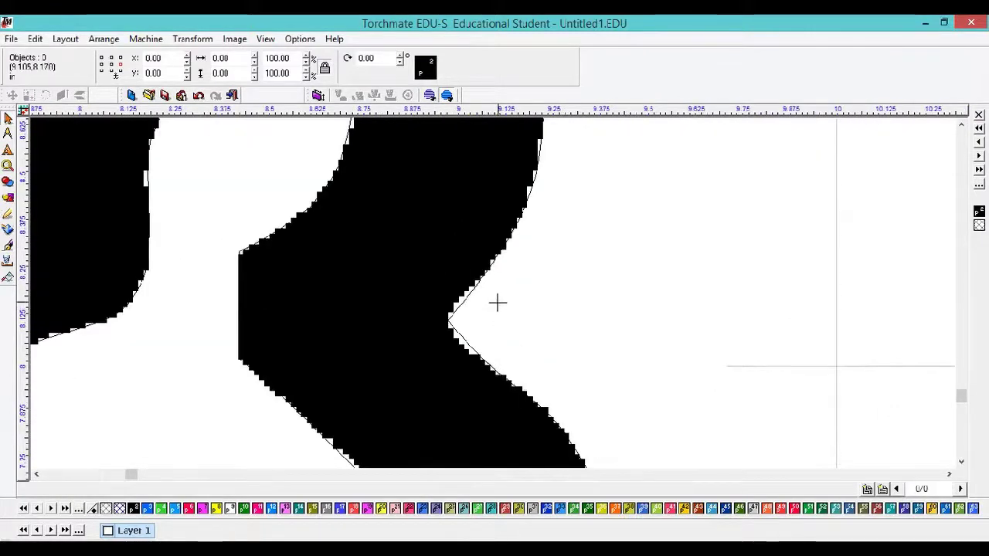
pyautogui.scroll(-3, 494, 297)
pyautogui.scroll(-2, 491, 294)
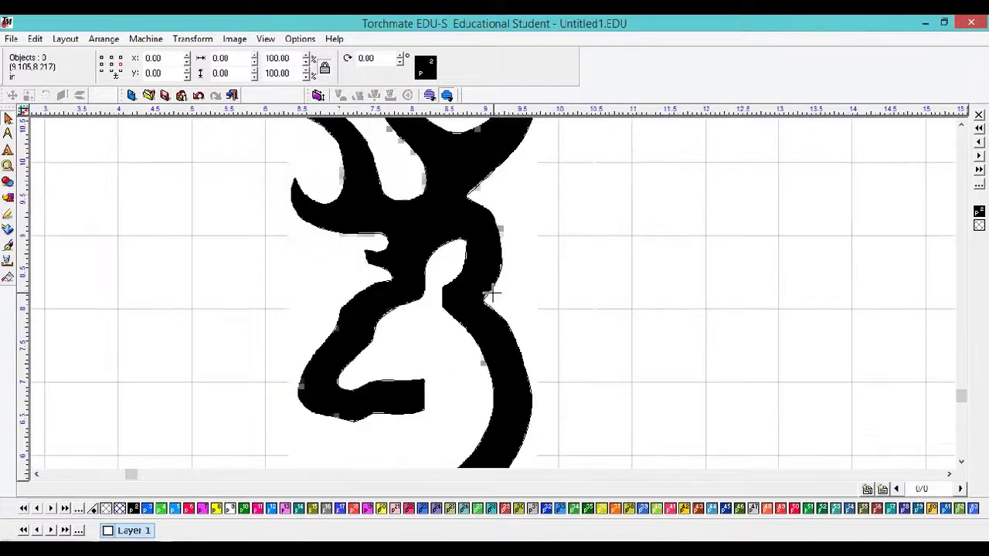
pyautogui.scroll(2, 490, 297)
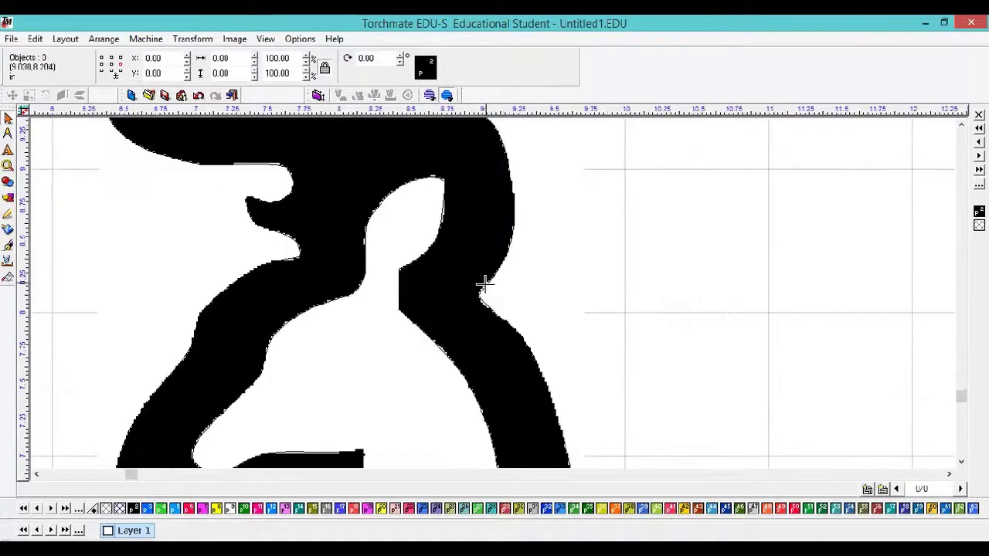
pyautogui.click(482, 289)
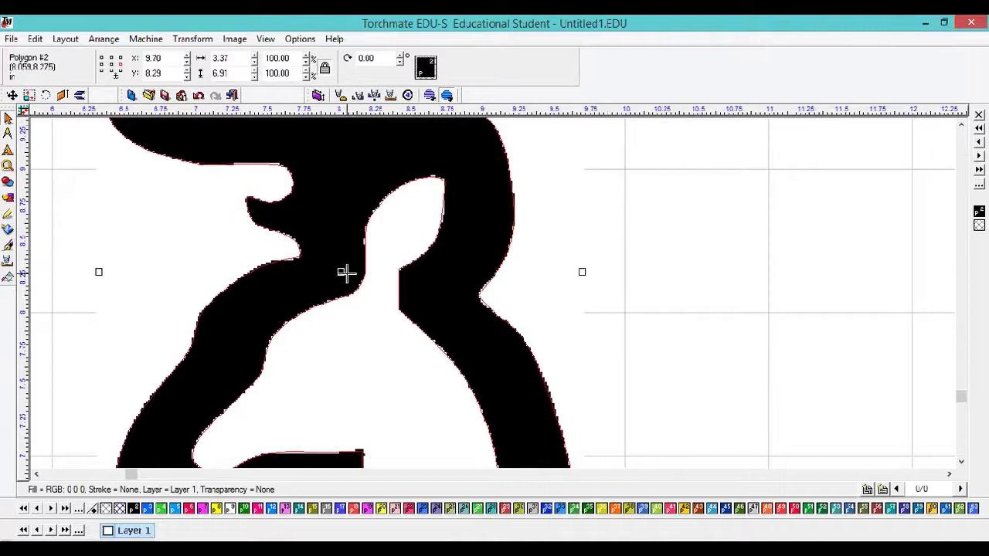
# - Pull the traced deer outline right of the bitmap and open it in Node Edit mode
pyautogui.moveTo(342, 274); pyautogui.dragTo(694, 274)
pyautogui.scroll(-3, 495, 300)
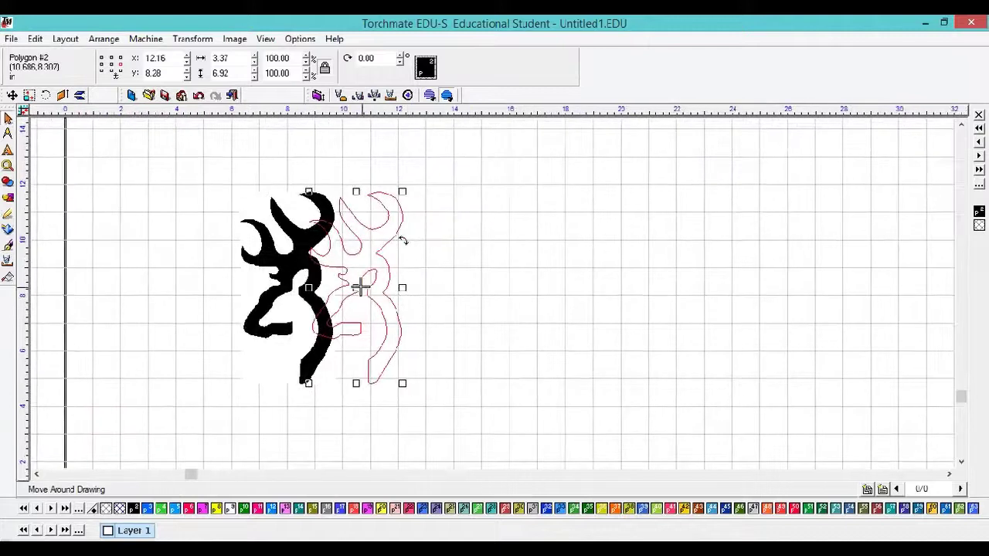
pyautogui.moveTo(357, 287); pyautogui.dragTo(398, 288)
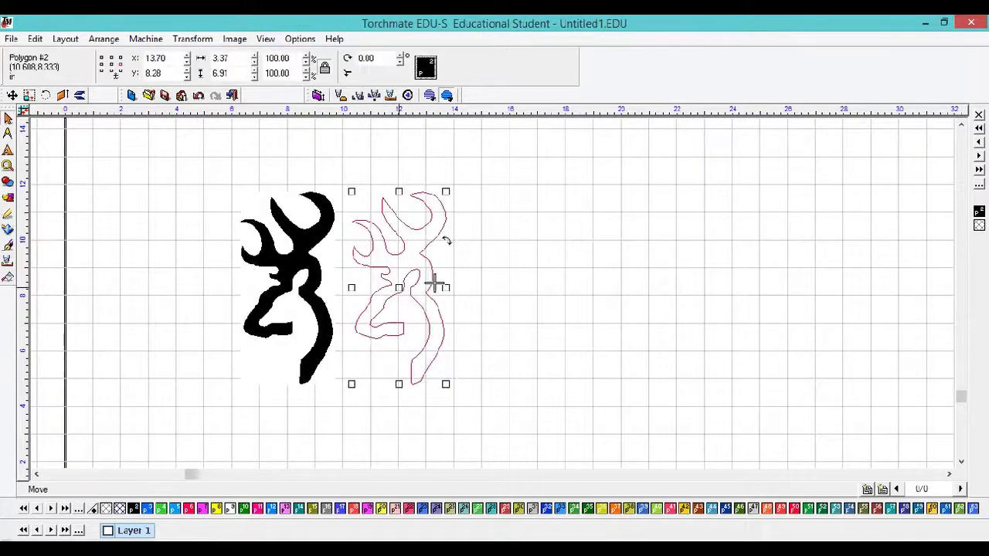
pyautogui.click(492, 281)
pyautogui.doubleClick(418, 272)
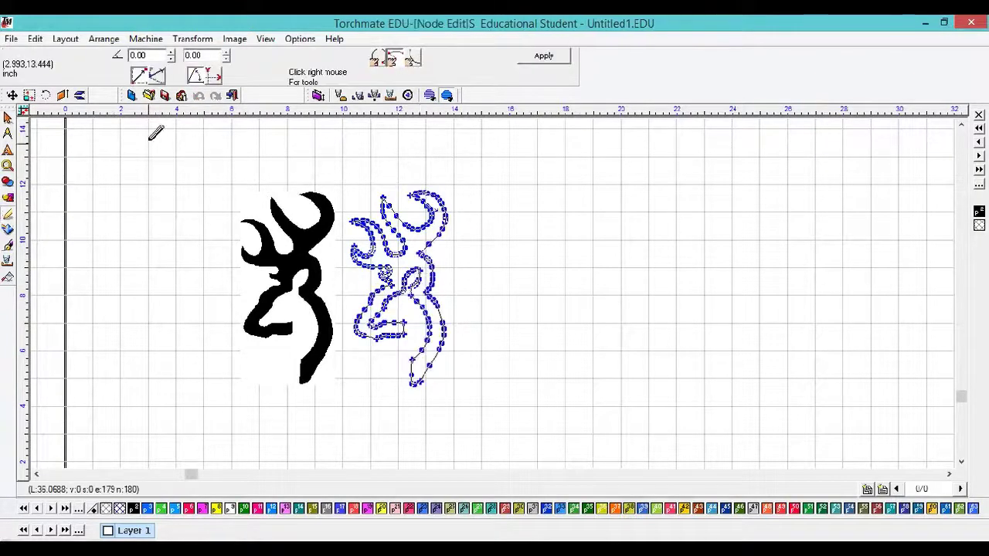
# - Convert the traced outline to a polyarc and reopen it for node editing
pyautogui.click(66, 40)
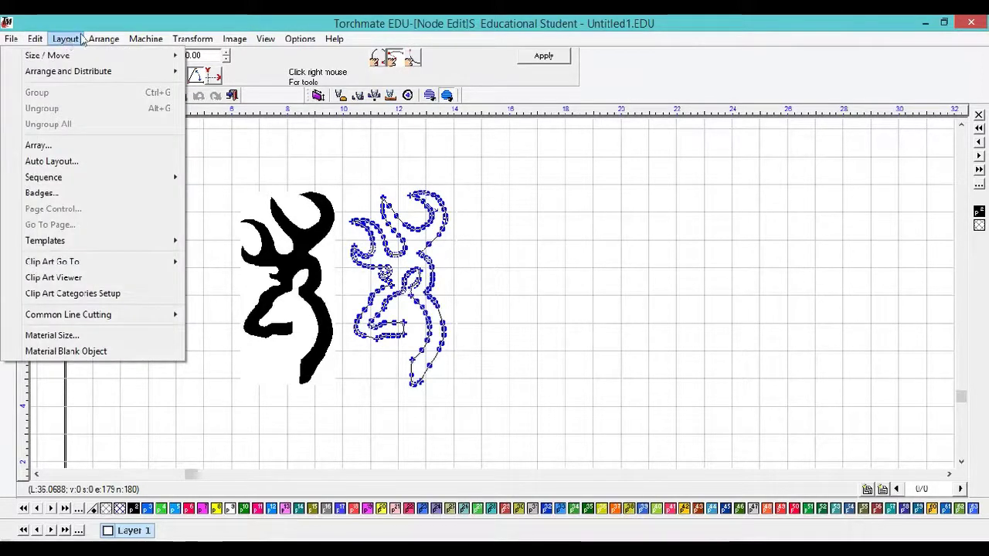
pyautogui.moveTo(109, 40)
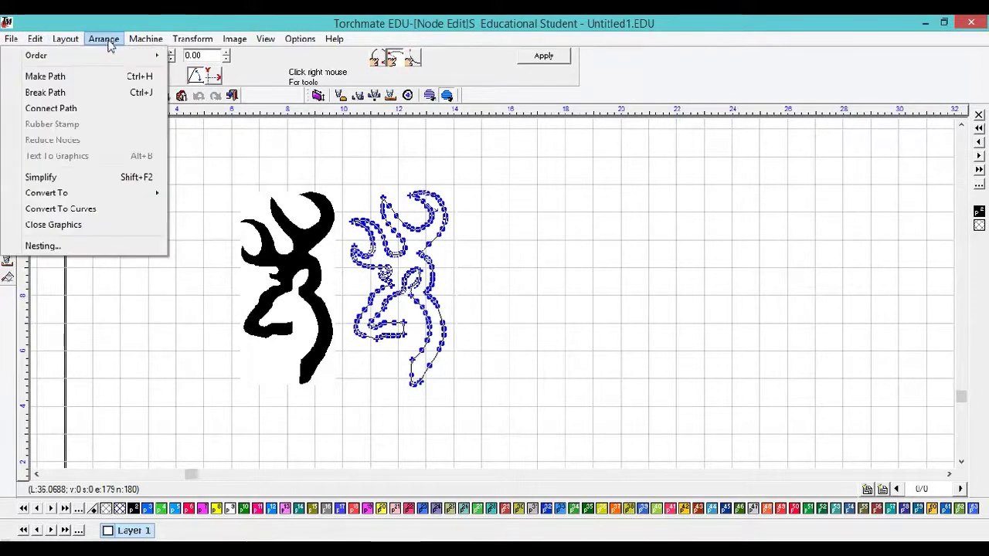
pyautogui.moveTo(151, 195)
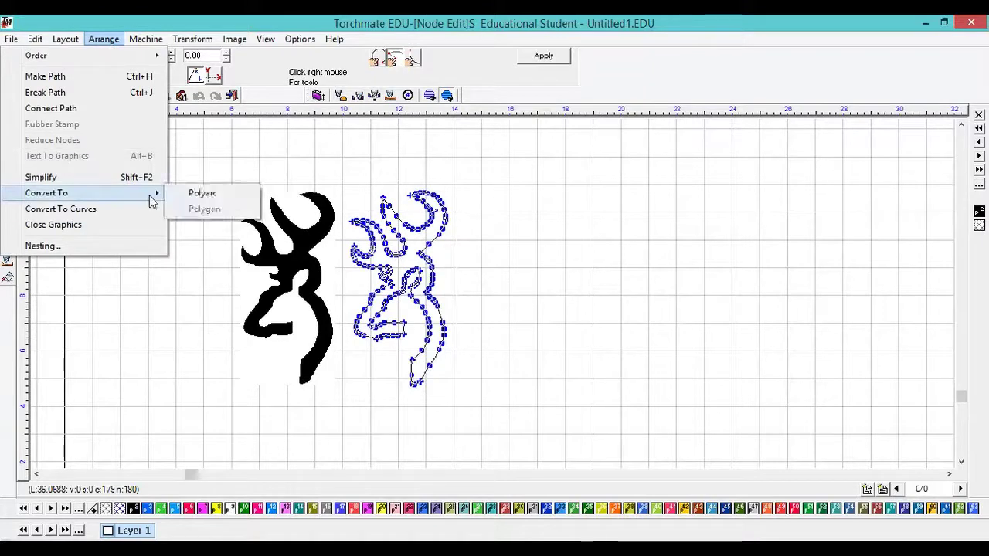
pyautogui.click(203, 195)
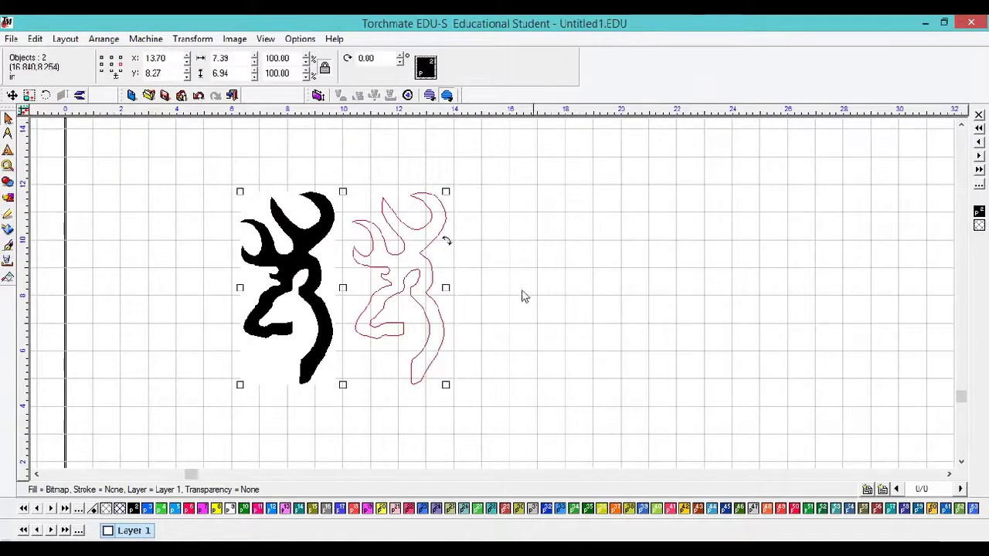
pyautogui.doubleClick(410, 287)
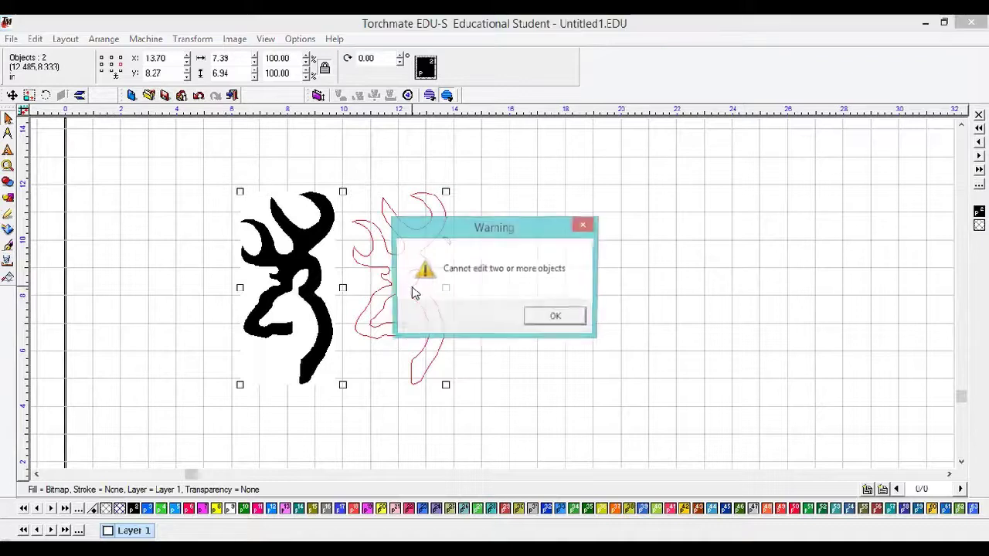
pyautogui.click(552, 317)
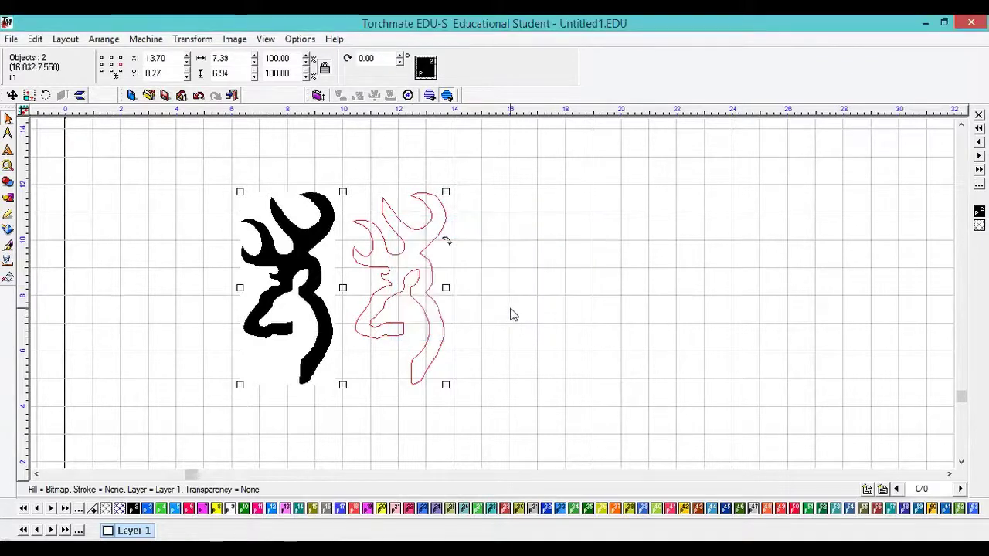
pyautogui.click(513, 314)
pyautogui.doubleClick(414, 286)
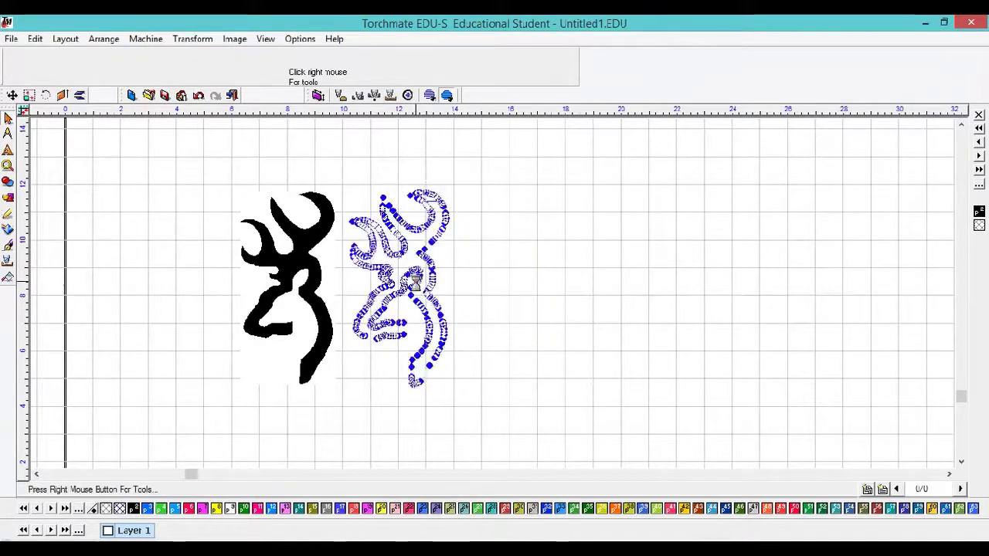
# - Reduce the outline's nodes with an allowable error of 0.025
pyautogui.click(103, 39)
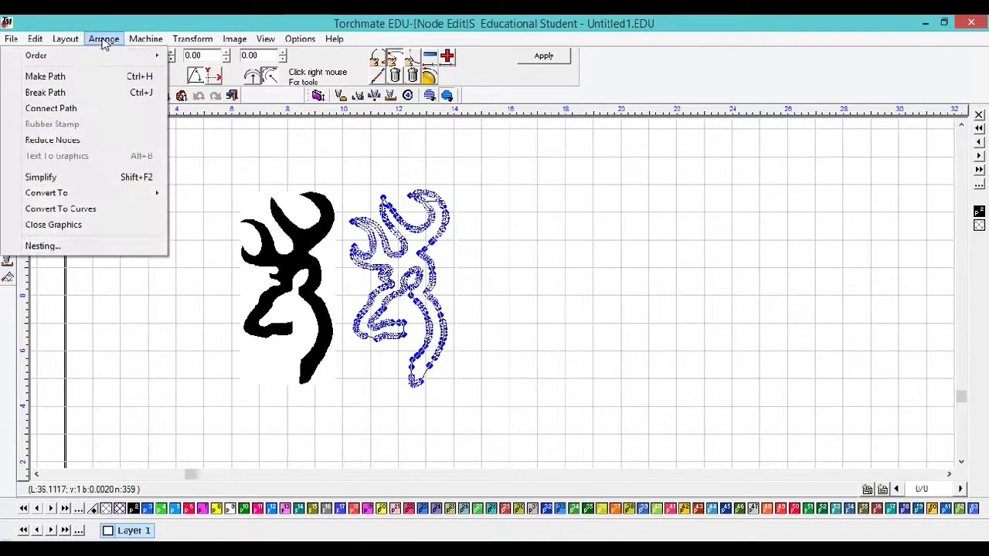
pyautogui.click(108, 141)
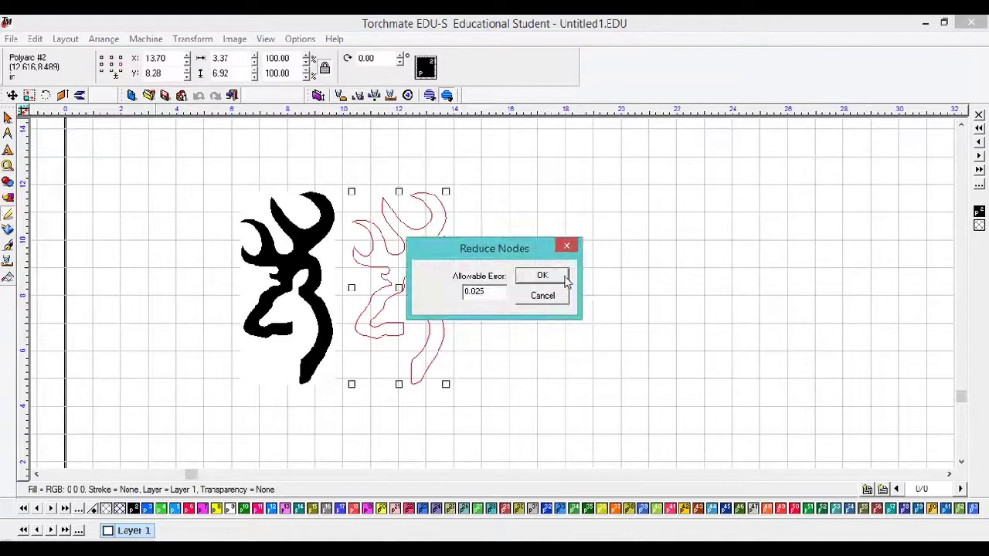
pyautogui.click(564, 279)
pyautogui.click(510, 294)
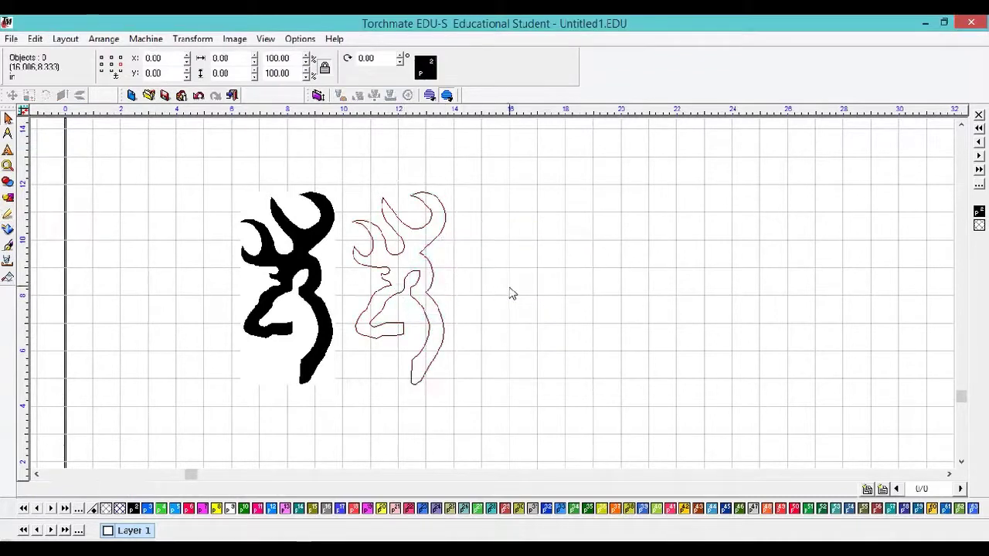
# - Nudge one node near the deer's head slightly upward and apply the node edit
pyautogui.doubleClick(425, 286)
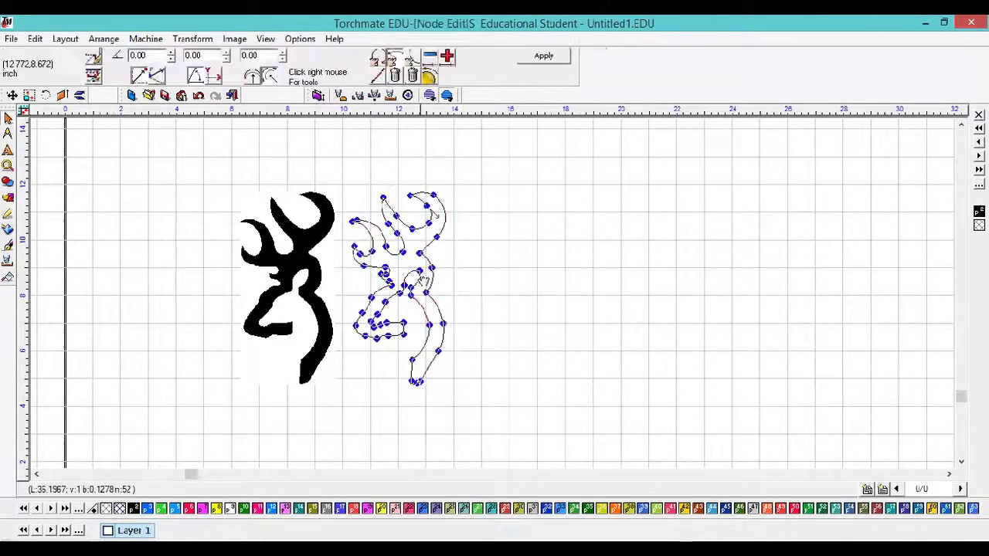
pyautogui.scroll(2, 490, 292)
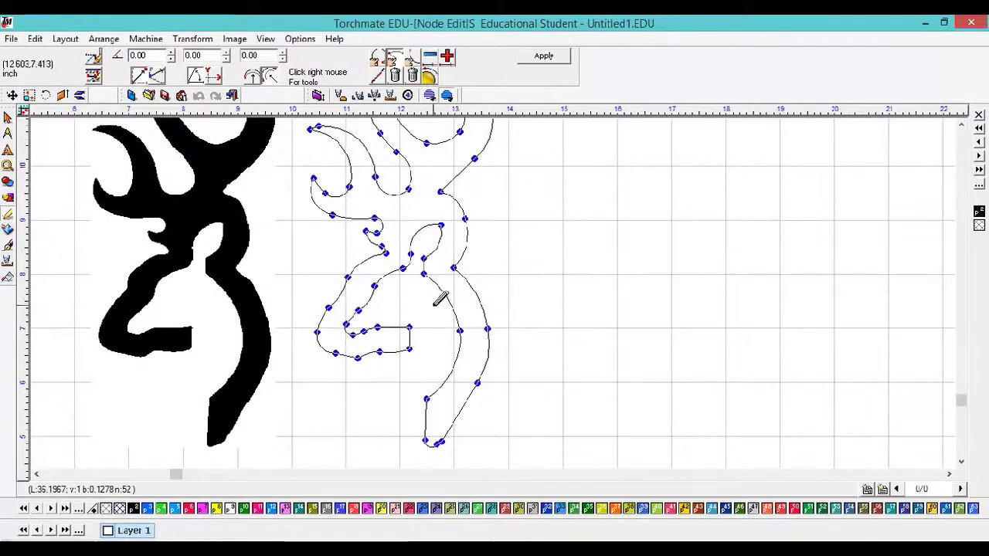
pyautogui.scroll(3, 493, 291)
pyautogui.scroll(-3, 504, 283)
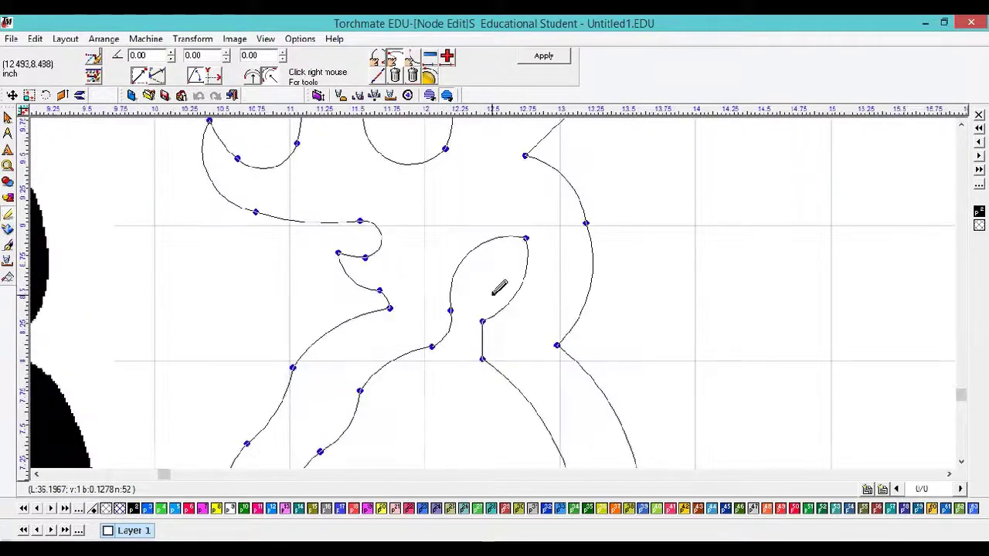
pyautogui.click(466, 258)
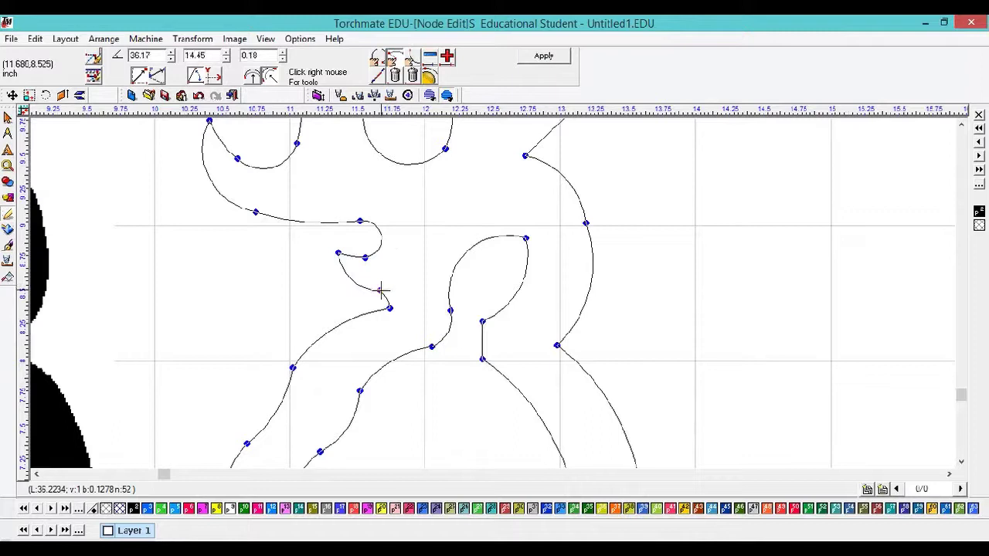
pyautogui.moveTo(379, 291); pyautogui.dragTo(378, 286)
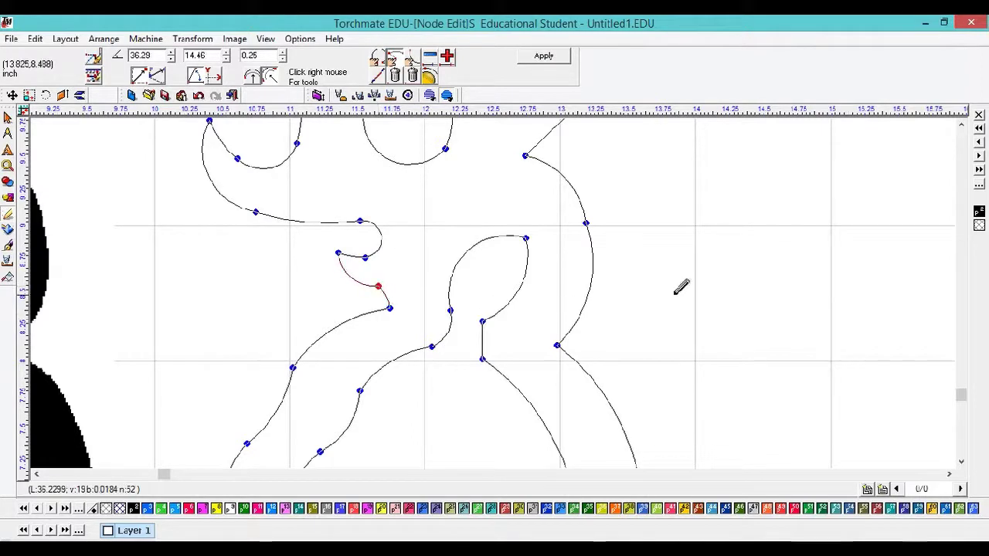
pyautogui.click(551, 60)
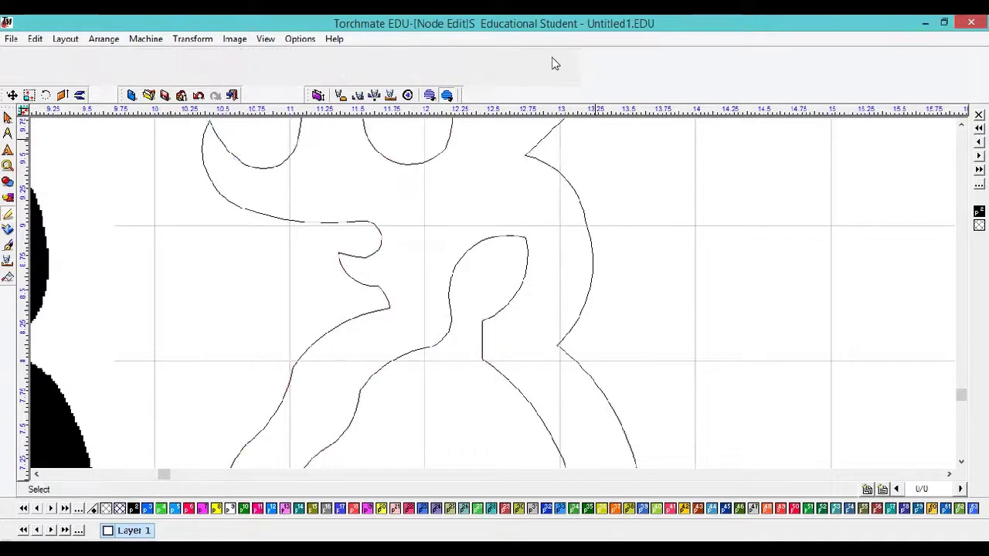
pyautogui.scroll(-3, 494, 296)
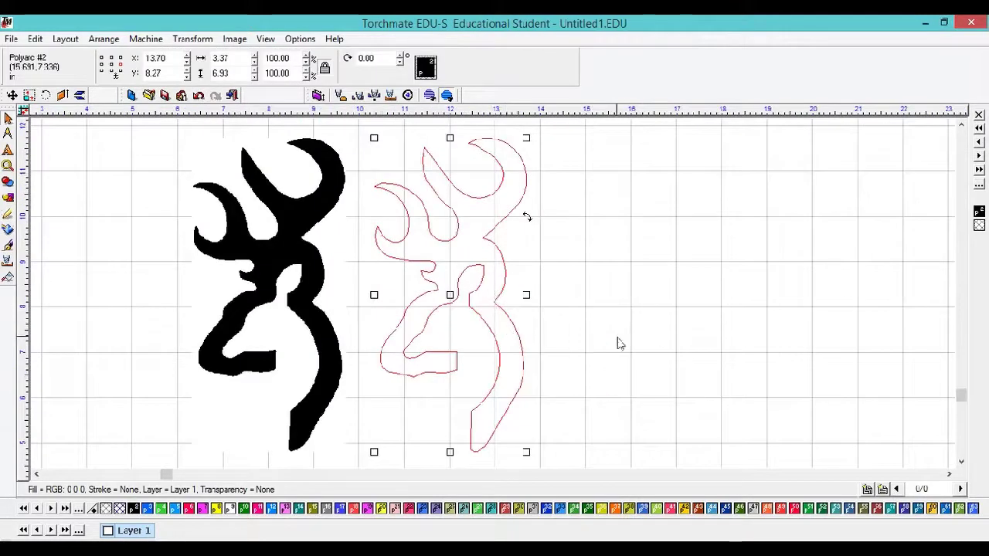
# - Pan to show both deer logos and deselect the edited outline
pyautogui.scroll(-2, 618, 344)
pyautogui.moveTo(493, 298)
pyautogui.mouseDown(button='middle')
pyautogui.moveTo(379, 324)
pyautogui.moveTo(369, 311)
pyautogui.mouseUp(button='middle')
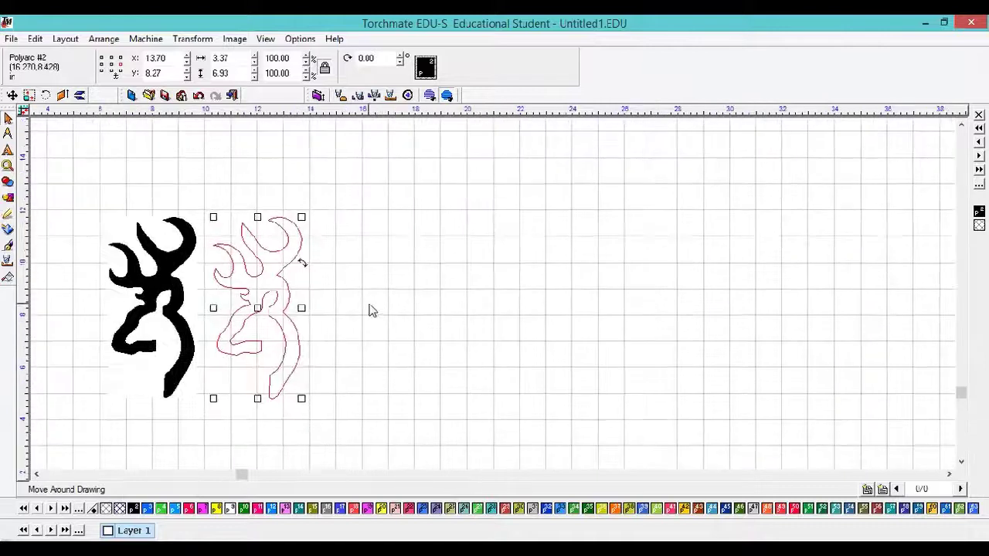
pyautogui.click(371, 309)
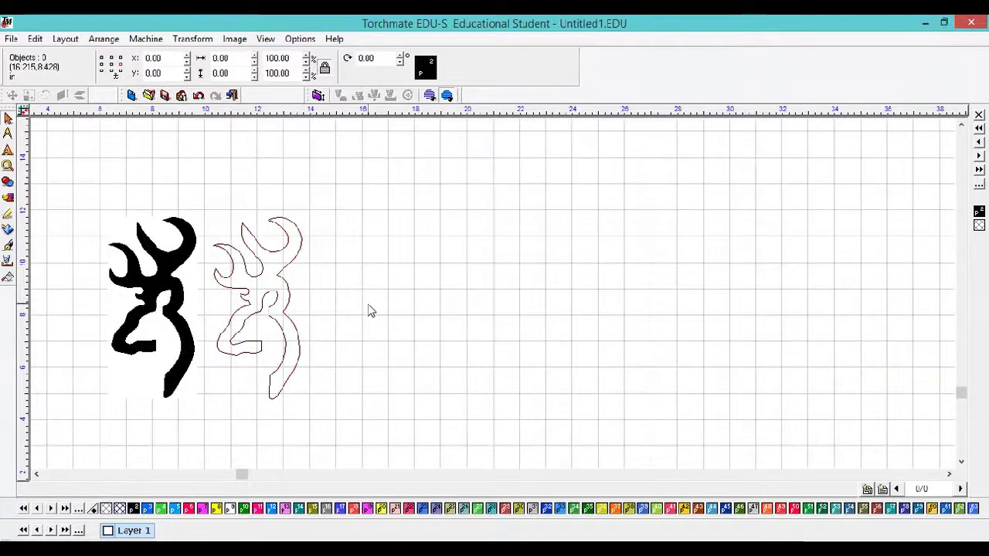
# - Import Browning Logo Camo.jpg and place it on the canvas
pyautogui.click(12, 39)
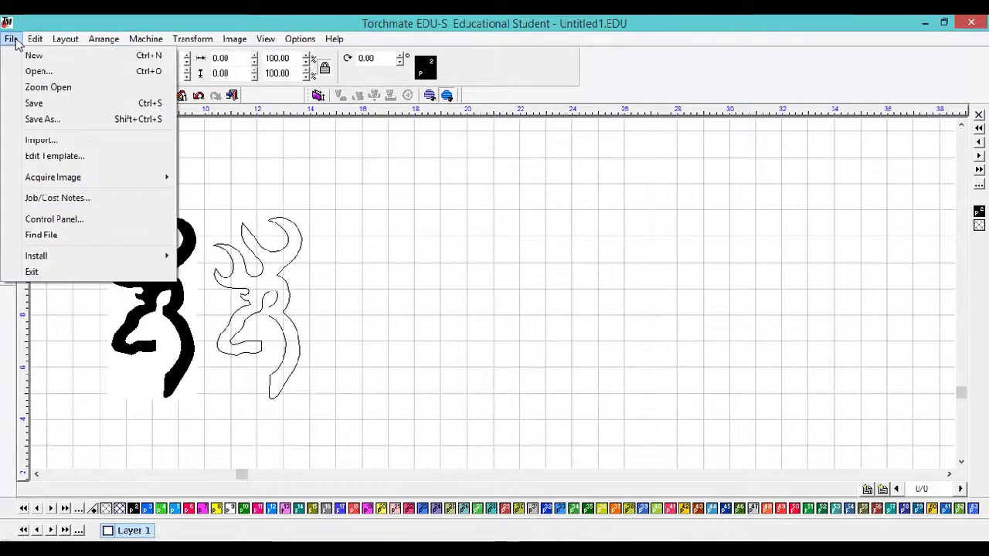
pyautogui.click(42, 140)
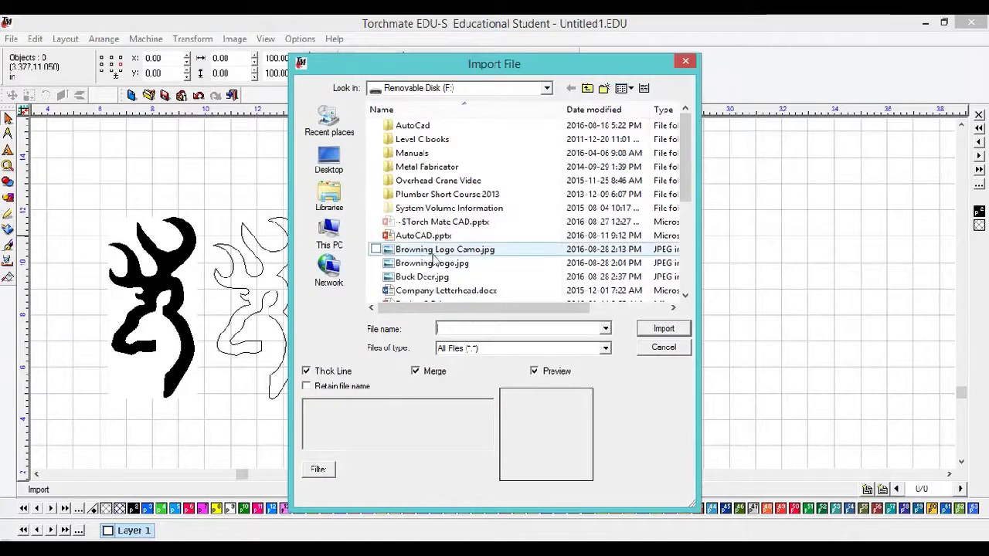
pyautogui.doubleClick(447, 251)
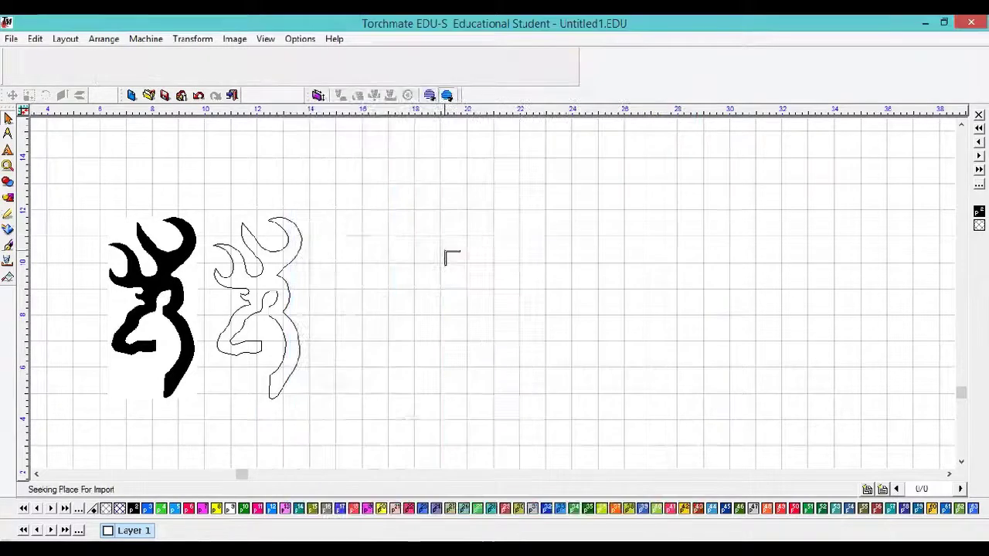
pyautogui.click(396, 229)
pyautogui.scroll(-2, 572, 301)
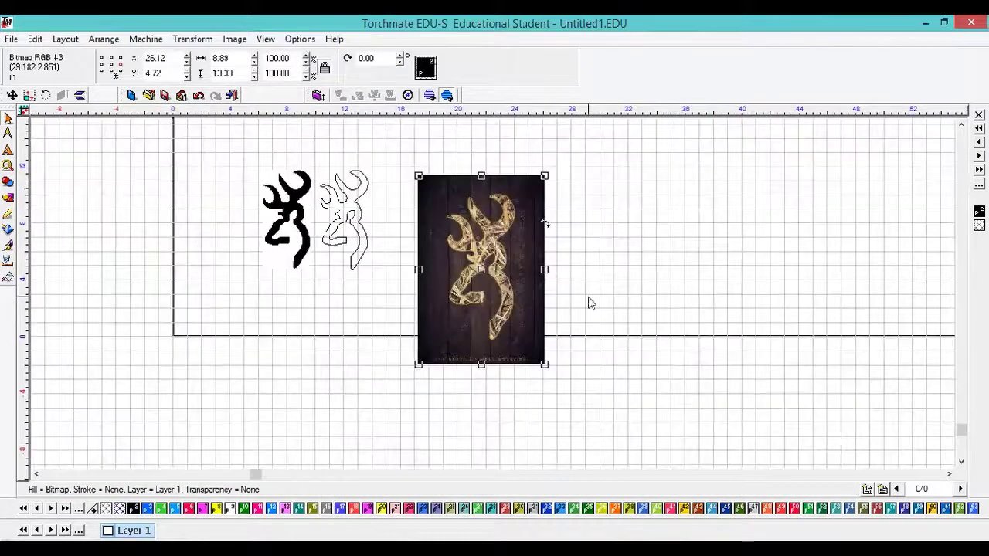
# - Move the camo image higher and convert it to Monochrome via Image > Mode
pyautogui.moveTo(583, 301); pyautogui.dragTo(561, 412, button='middle')
pyautogui.moveTo(453, 380); pyautogui.dragTo(451, 316)
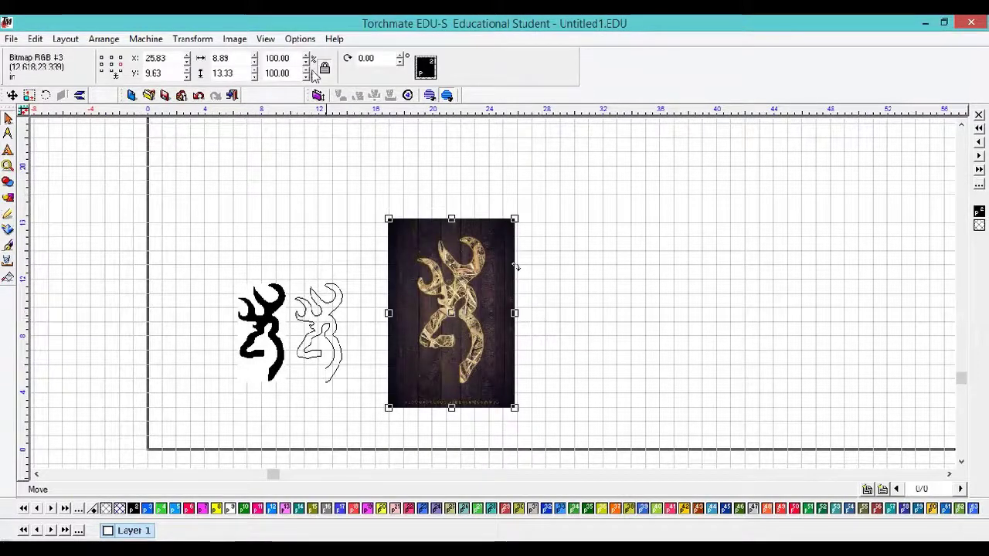
pyautogui.click(275, 42)
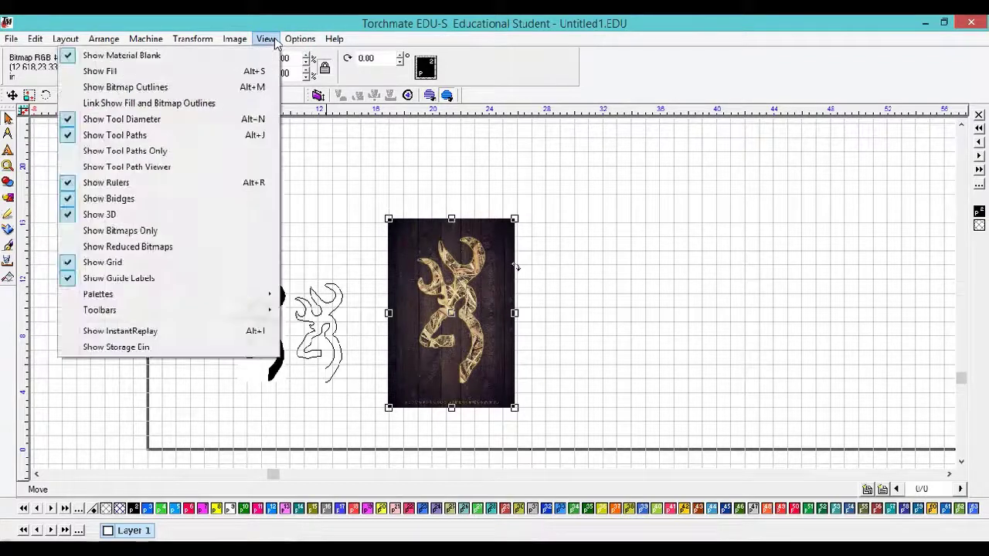
pyautogui.moveTo(307, 44)
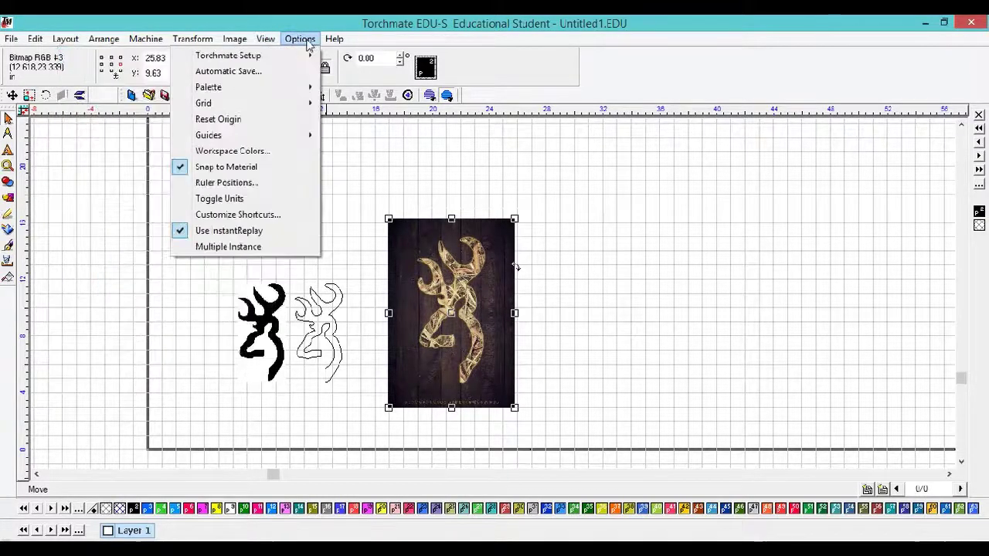
pyautogui.moveTo(226, 40)
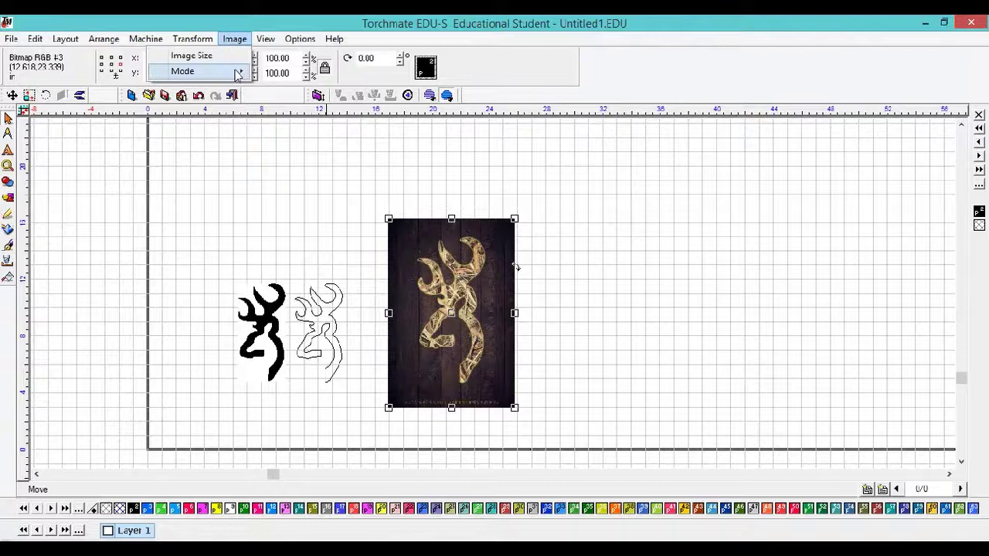
pyautogui.moveTo(237, 71)
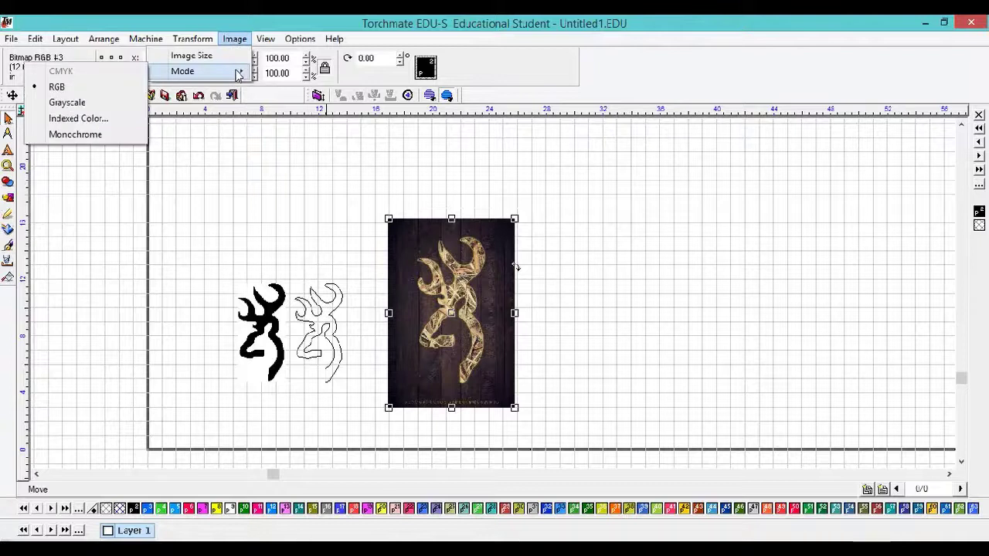
pyautogui.click(75, 135)
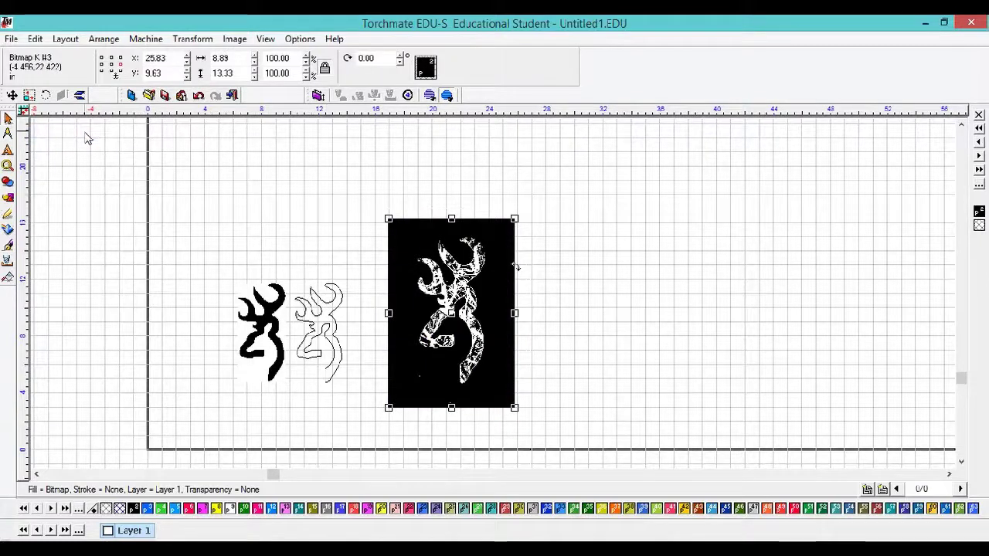
# - Vectorize the monochrome camo logo and close Vectorization mode
pyautogui.moveTo(8, 232)
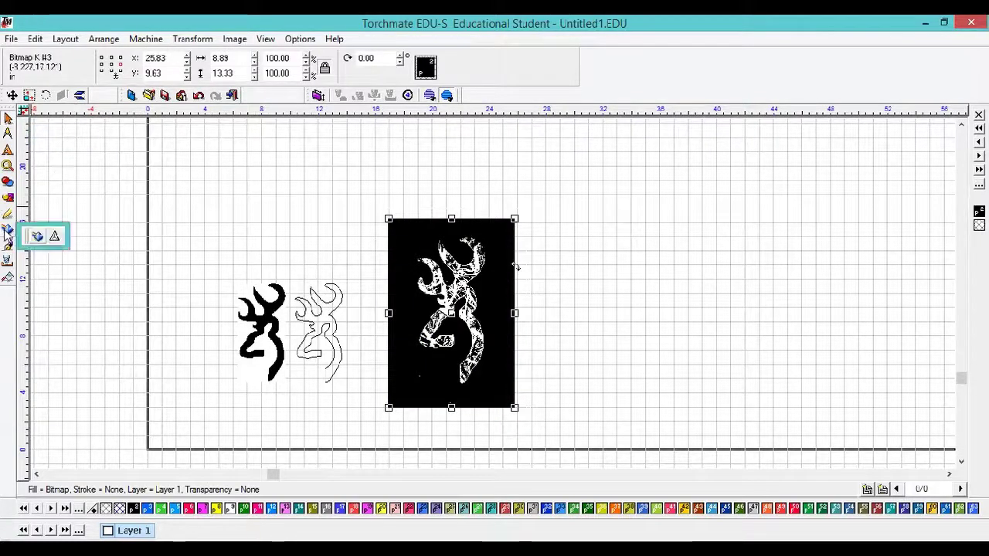
pyautogui.click(36, 238)
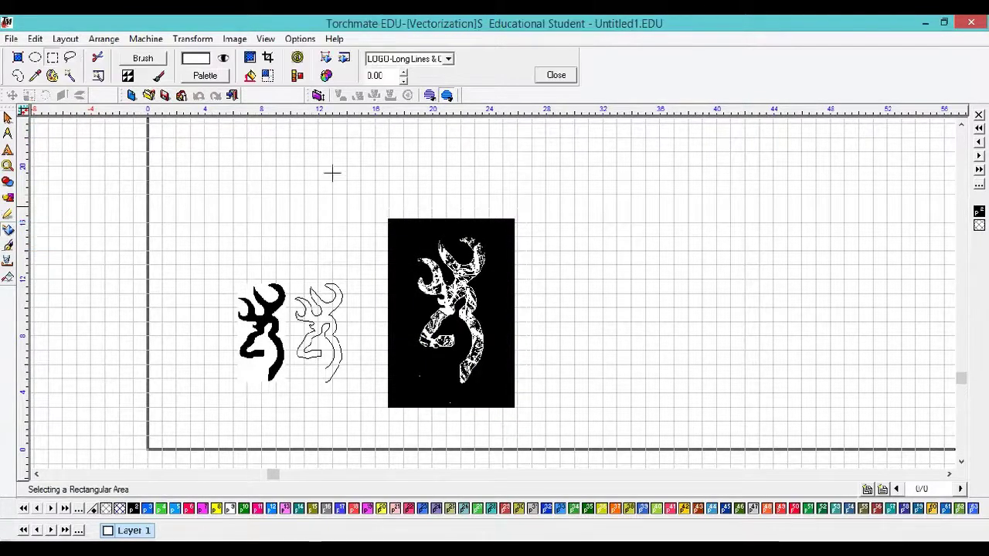
pyautogui.click(326, 59)
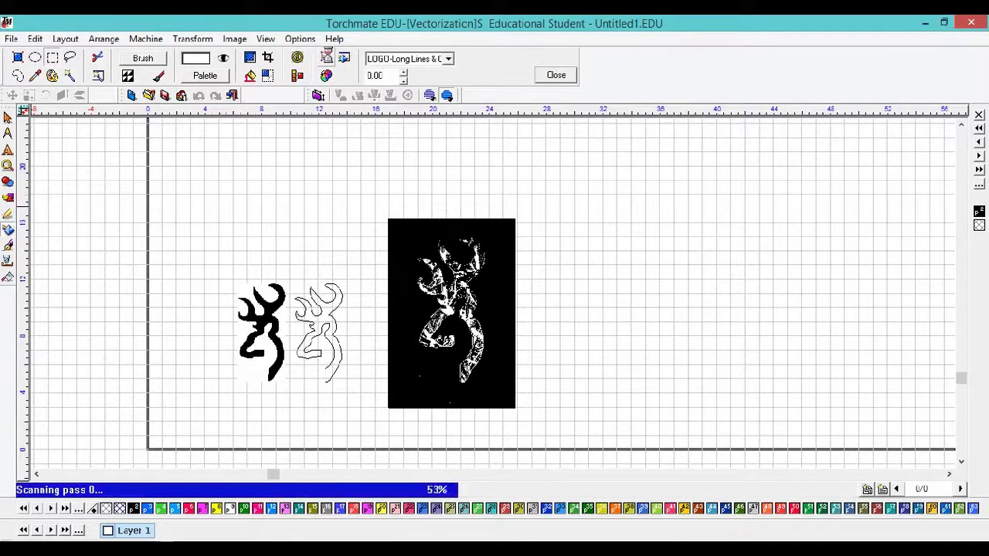
pyautogui.click(556, 75)
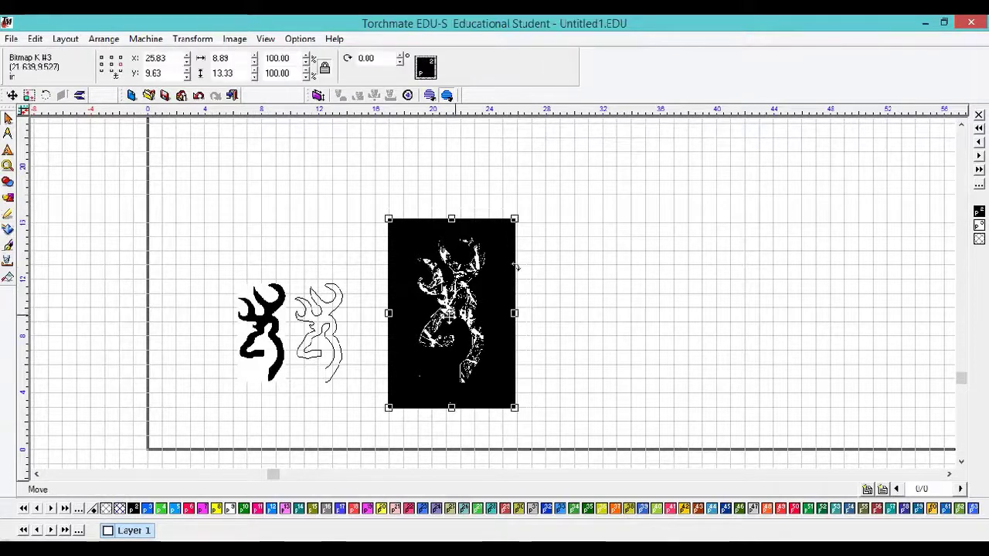
# - Drag the camo bitmap to the right of its traced outlines
pyautogui.moveTo(516, 266); pyautogui.dragTo(539, 263)
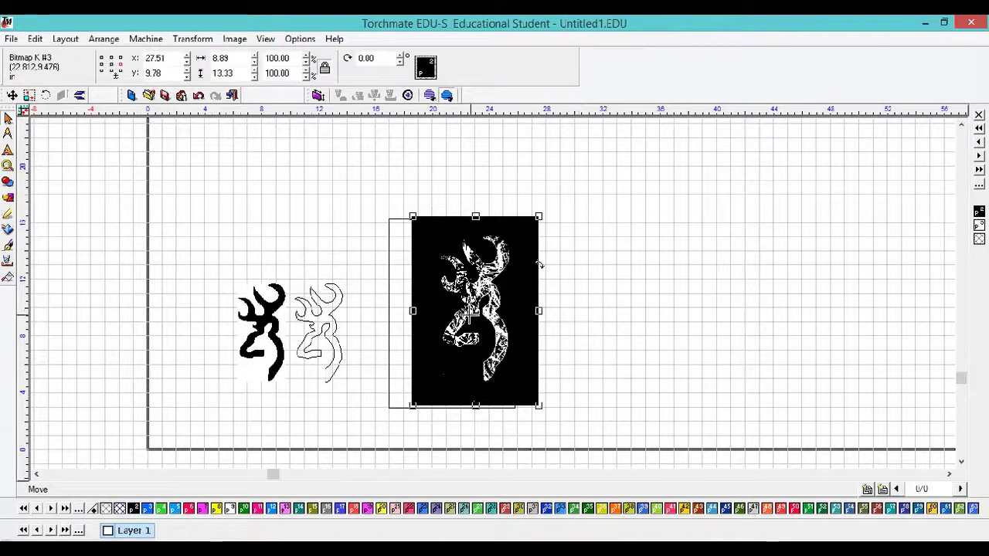
pyautogui.moveTo(479, 313); pyautogui.dragTo(614, 309)
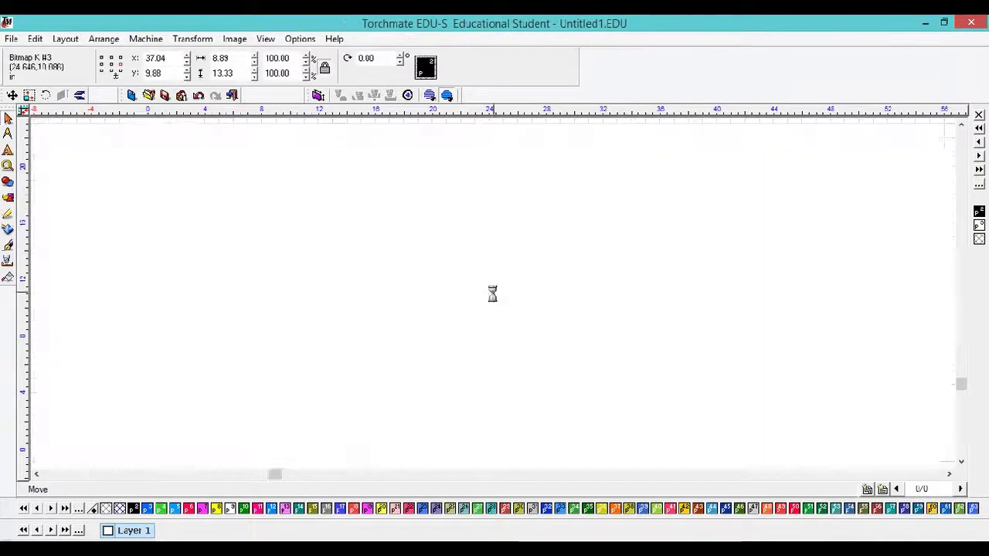
pyautogui.scroll(3, 493, 293)
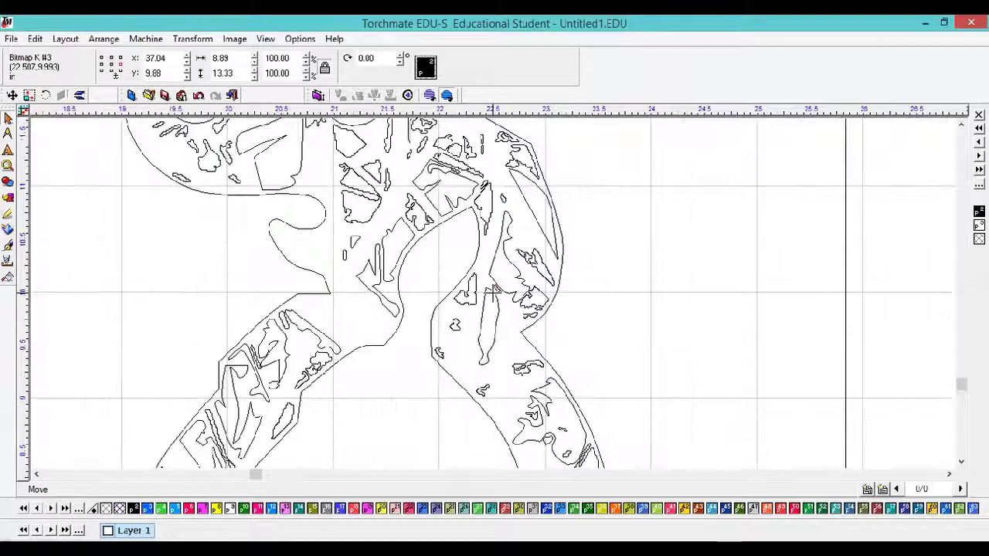
pyautogui.scroll(-3, 492, 294)
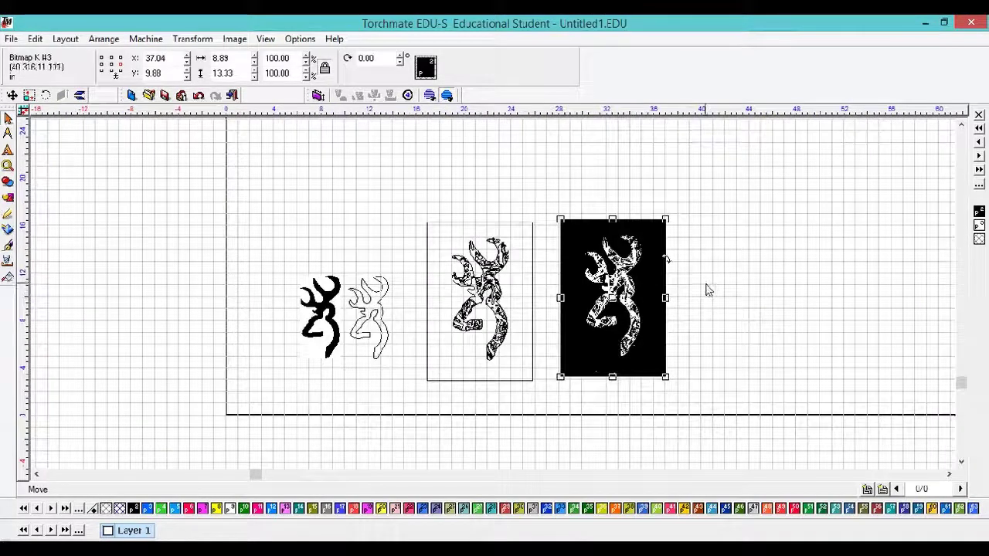
pyautogui.scroll(-1, 508, 294)
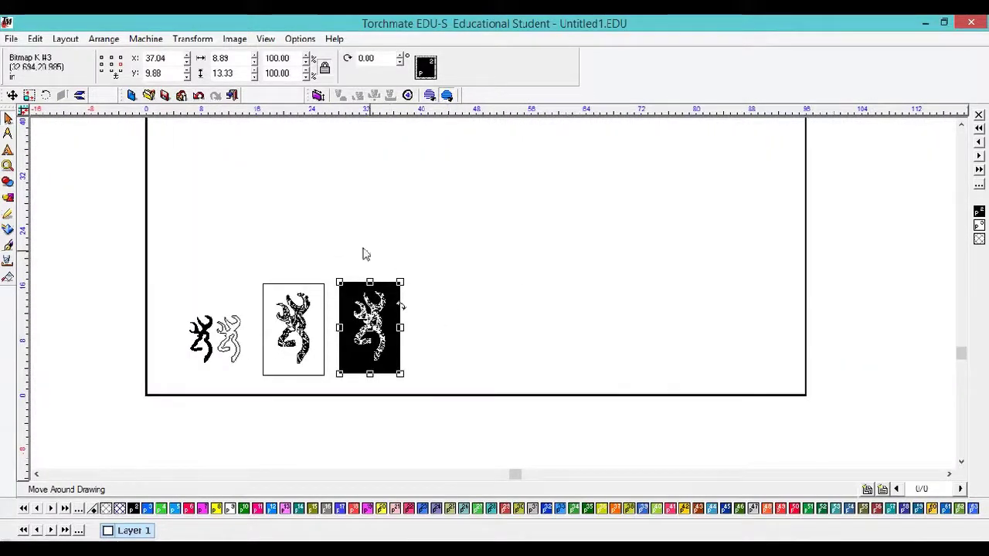
# - Import Buck Deer.jpg right of the logos and enlarge it to about 15.81 × 10.53
pyautogui.click(332, 257)
pyautogui.click(11, 39)
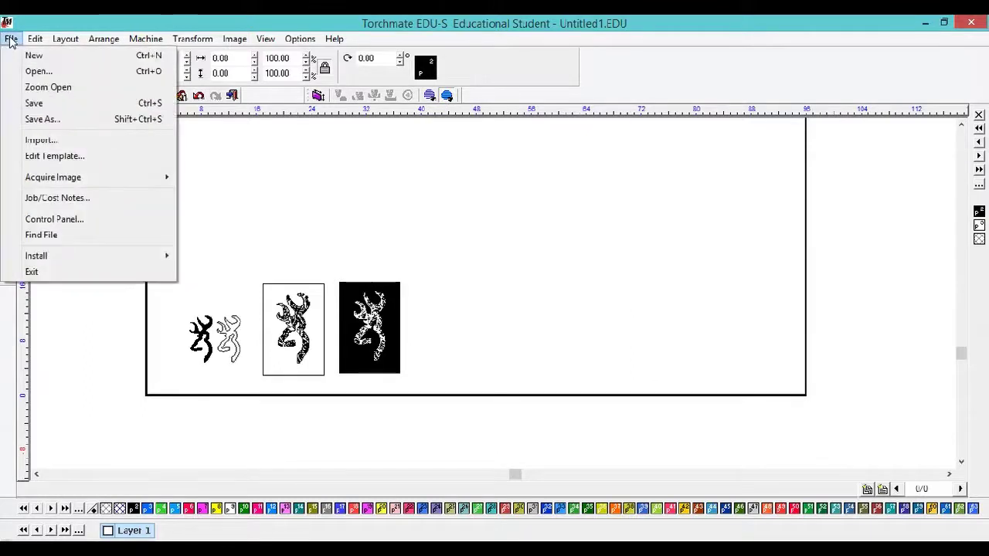
pyautogui.click(78, 146)
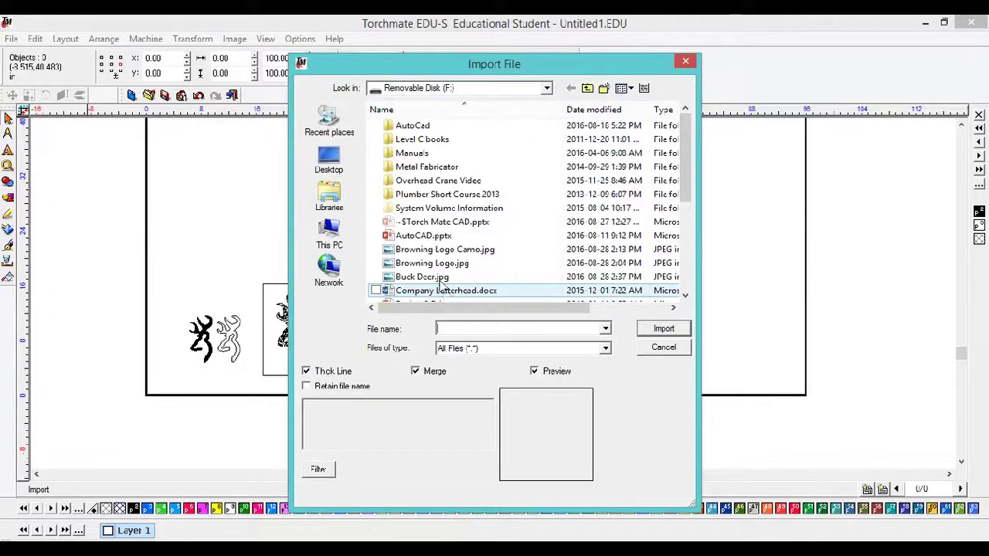
pyautogui.doubleClick(441, 277)
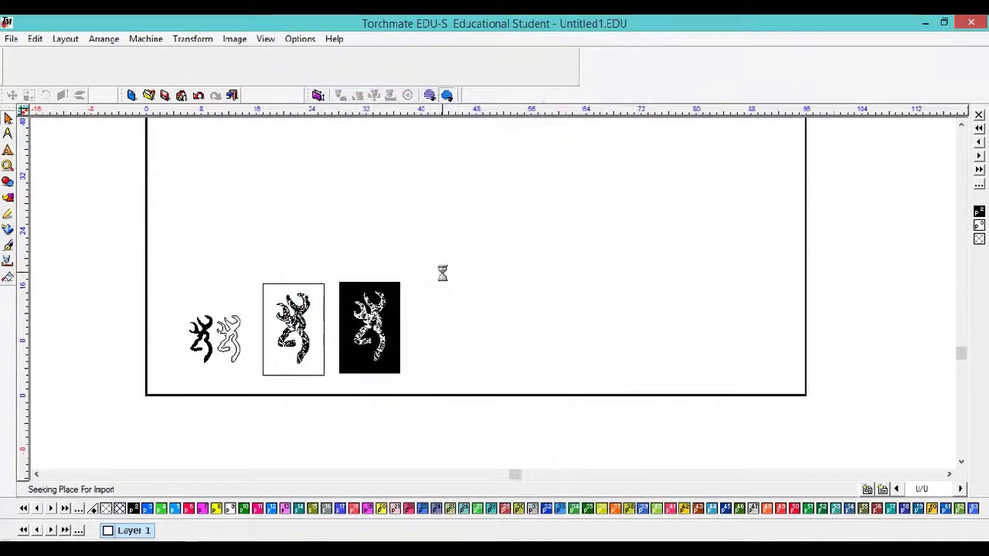
pyautogui.click(443, 274)
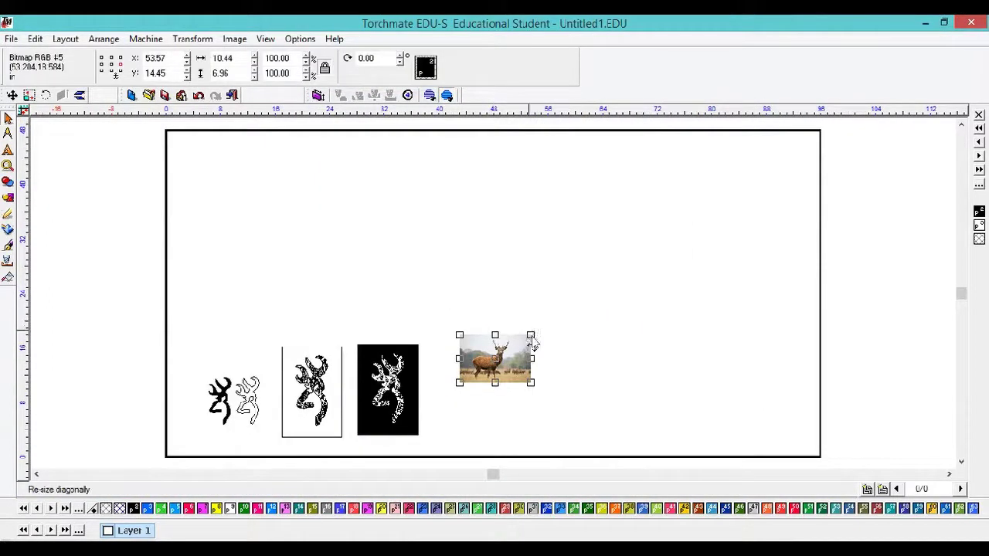
pyautogui.moveTo(531, 335); pyautogui.dragTo(568, 311)
pyautogui.scroll(1, 584, 344)
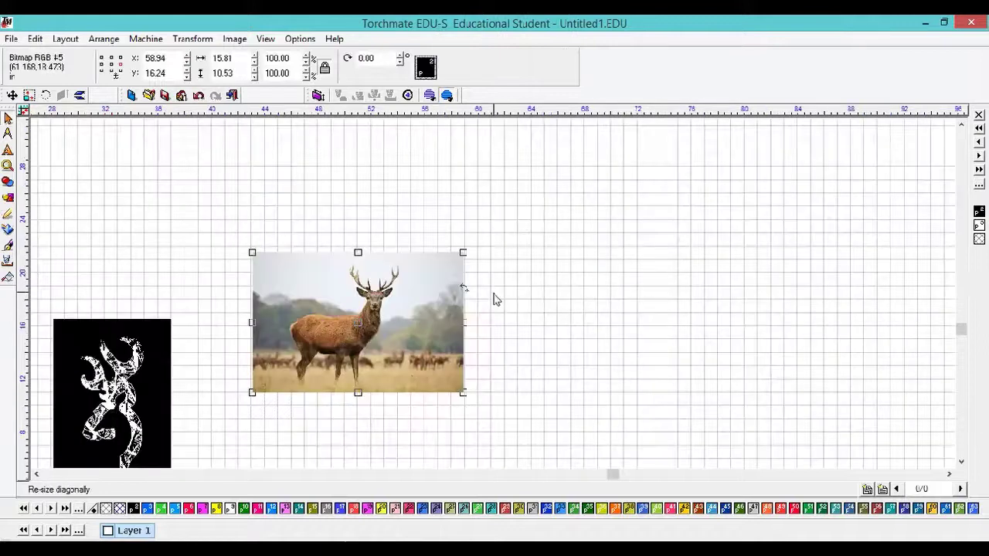
# - Convert the deer photo from colour to Grayscale via Image > Mode
pyautogui.click(234, 39)
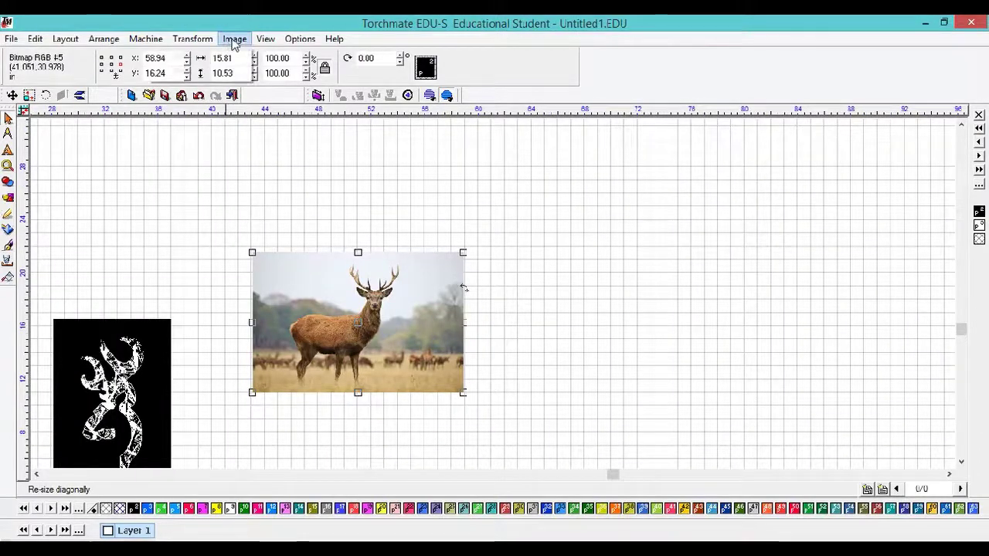
pyautogui.moveTo(239, 74)
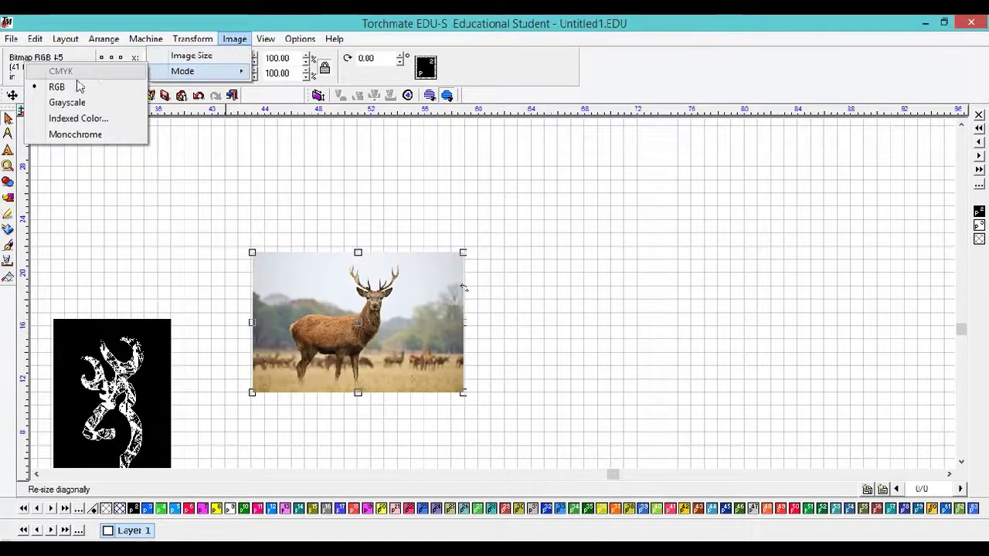
pyautogui.click(73, 106)
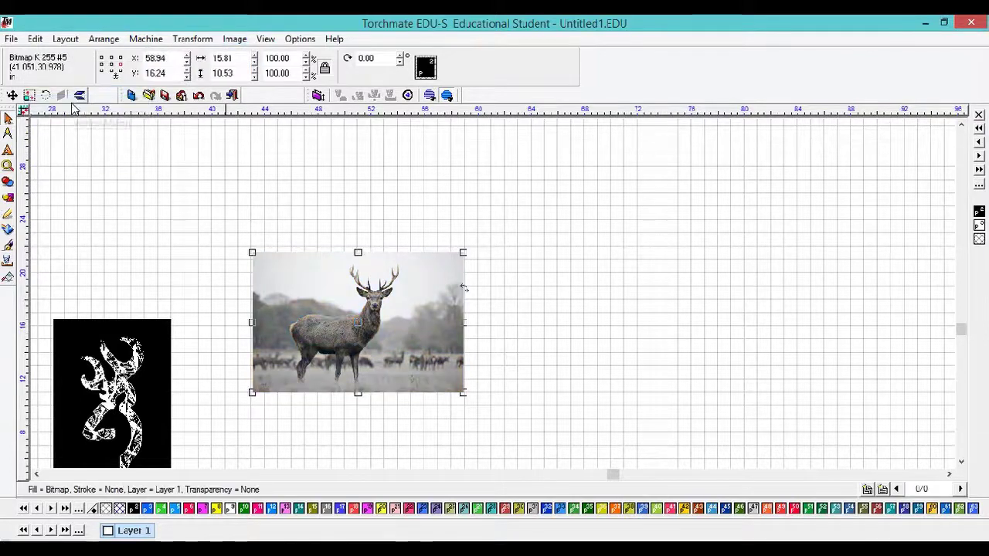
pyautogui.click(7, 232)
# - Vectorize the deer photo with the CutContour preset, then exit Vectorization mode
pyautogui.click(37, 237)
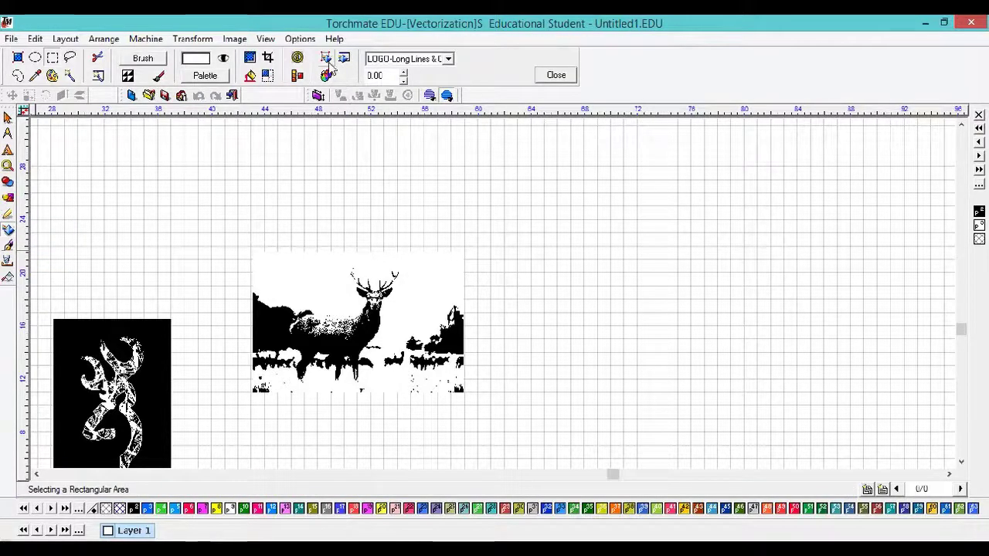
pyautogui.click(448, 58)
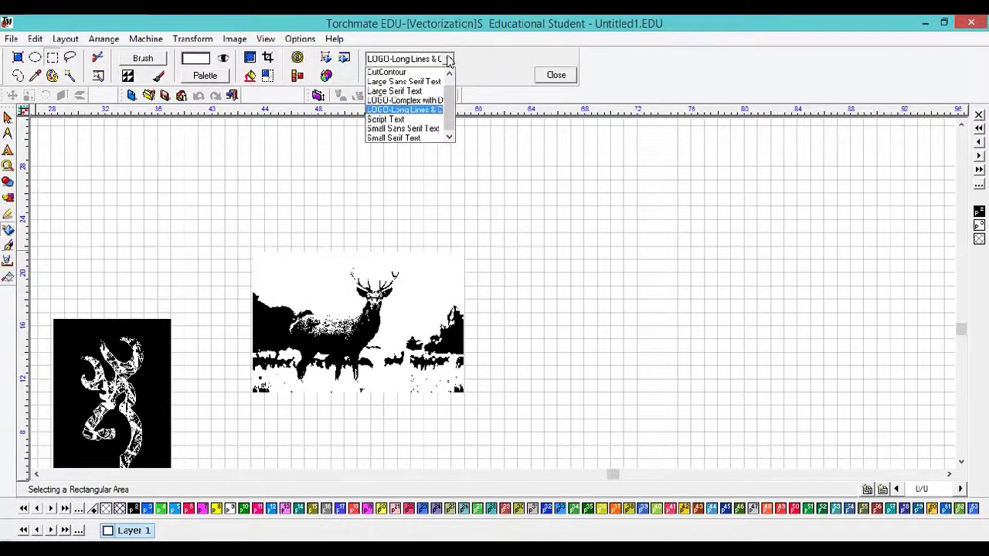
pyautogui.click(409, 73)
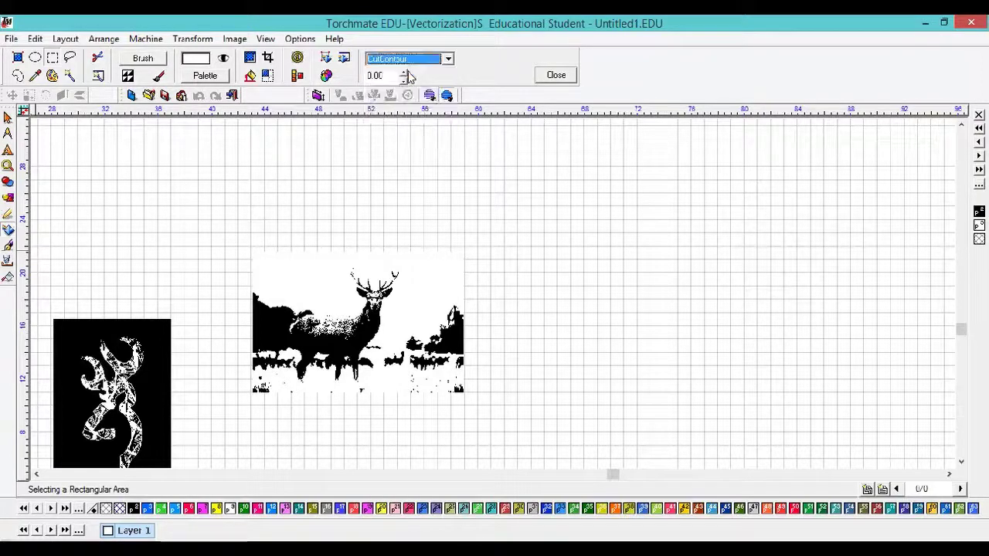
pyautogui.click(328, 60)
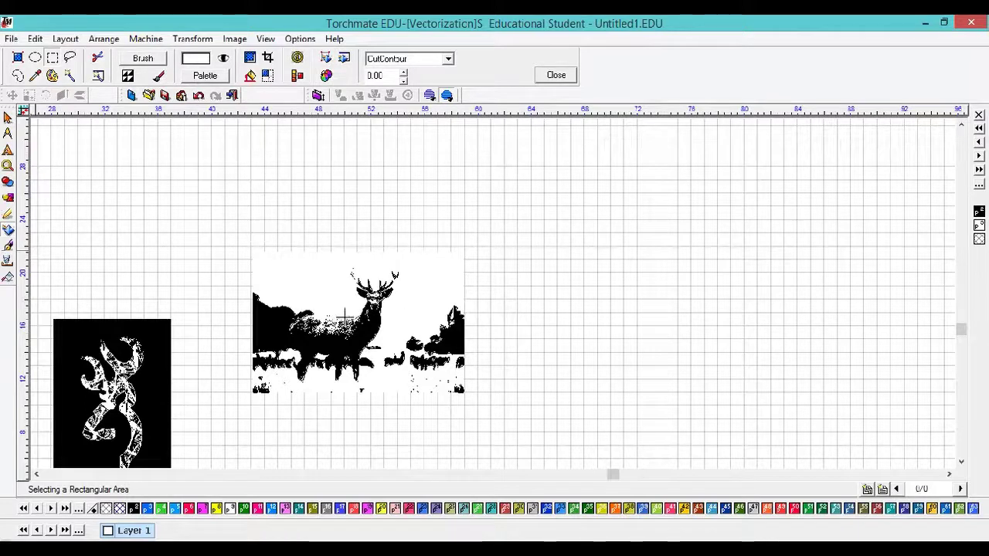
pyautogui.click(556, 74)
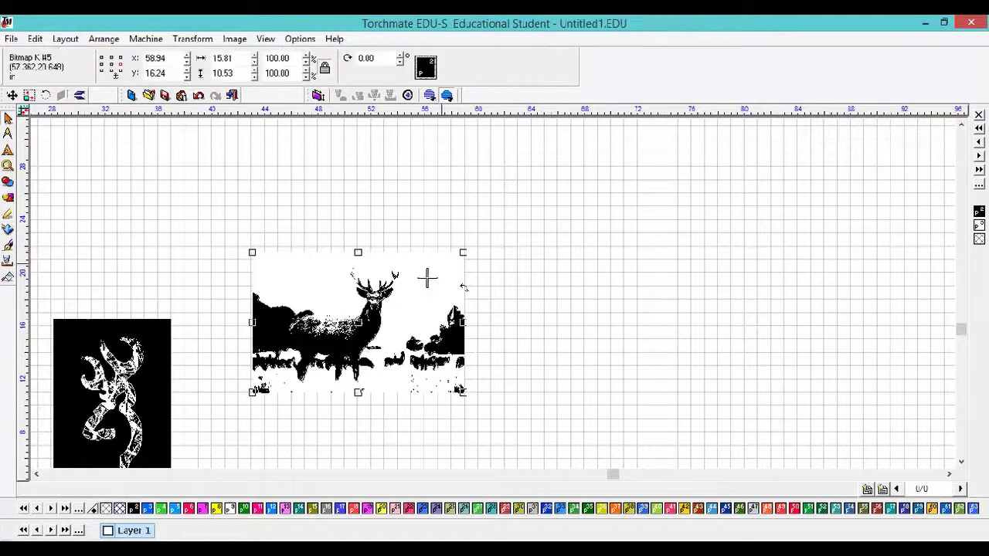
# - Drag the deer bitmap right, off its outline, and select the traced outline Group #6
pyautogui.moveTo(365, 328); pyautogui.dragTo(618, 318)
pyautogui.scroll(3, 492, 292)
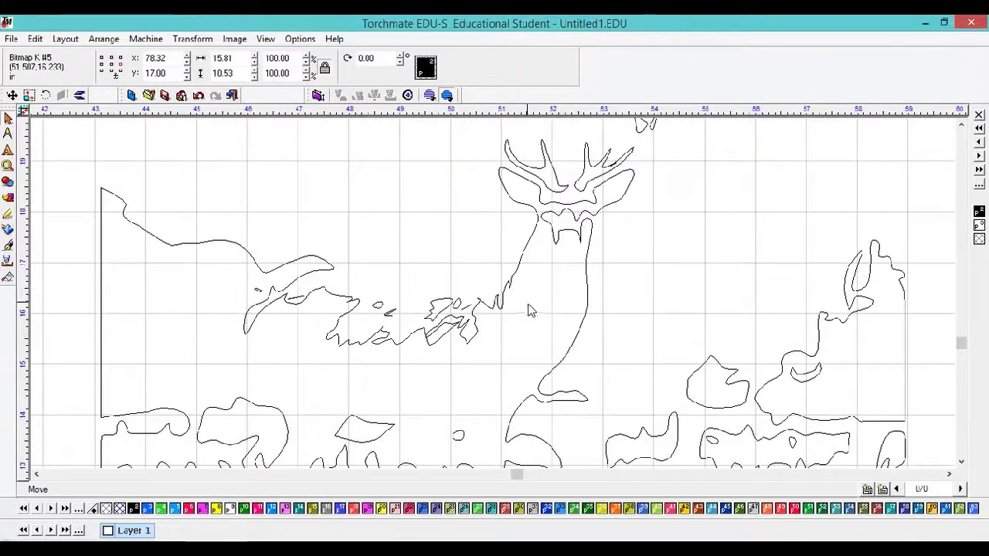
pyautogui.doubleClick(512, 266)
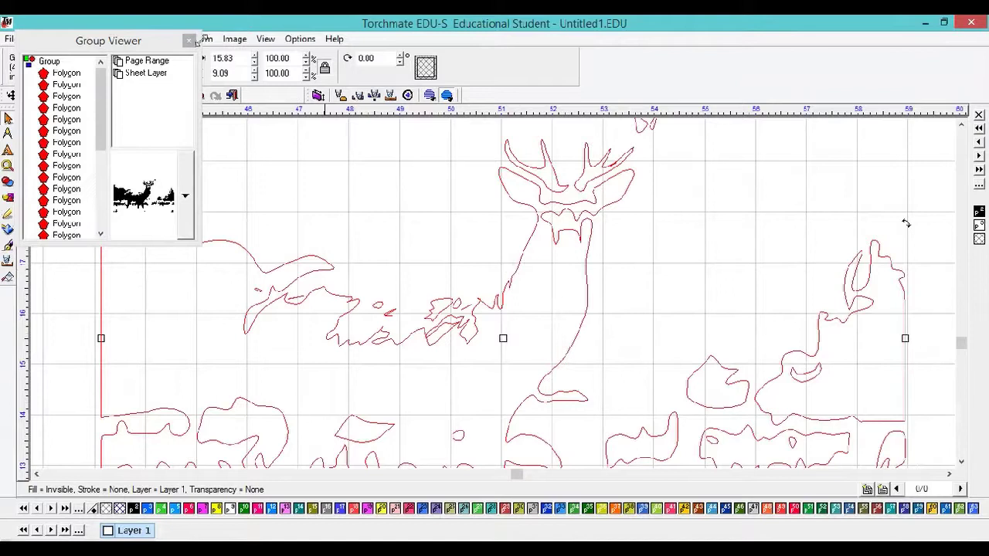
pyautogui.click(189, 42)
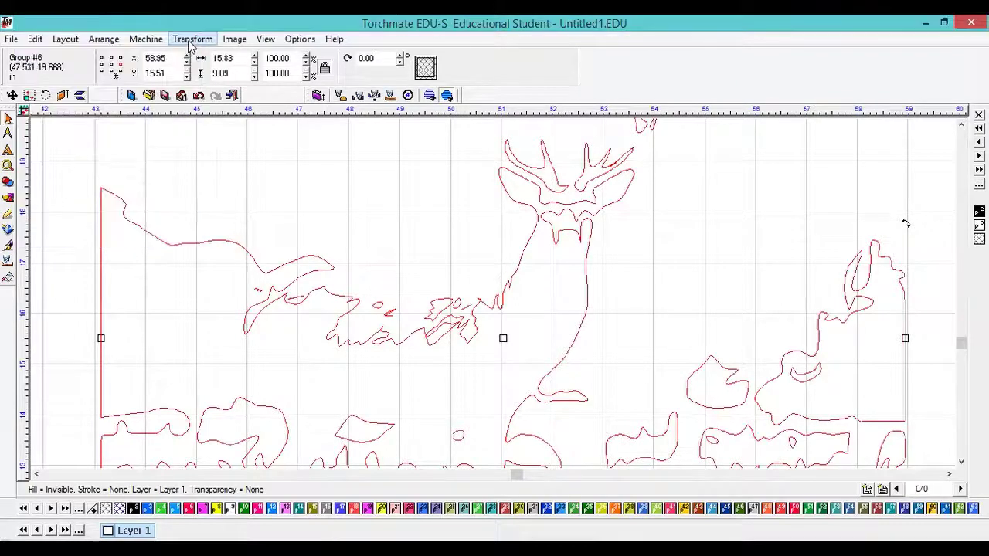
# - Browse the Arrange menu's path commands and close it without choosing one
pyautogui.click(107, 42)
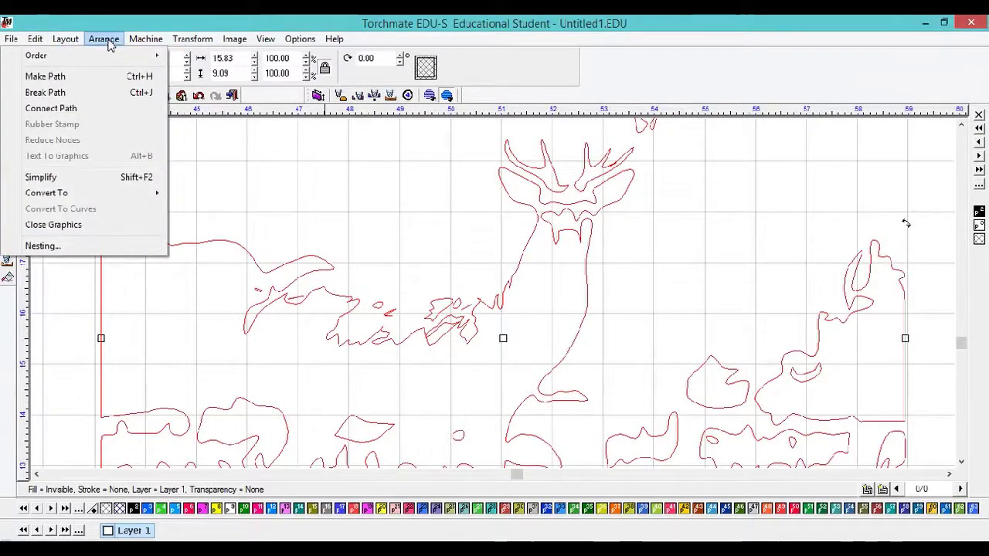
pyautogui.moveTo(156, 193)
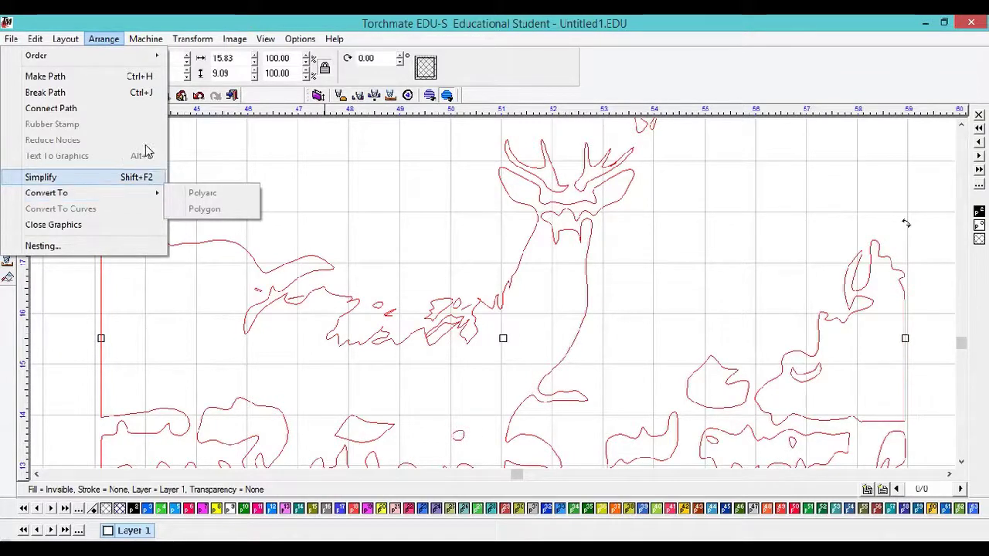
pyautogui.moveTo(98, 53)
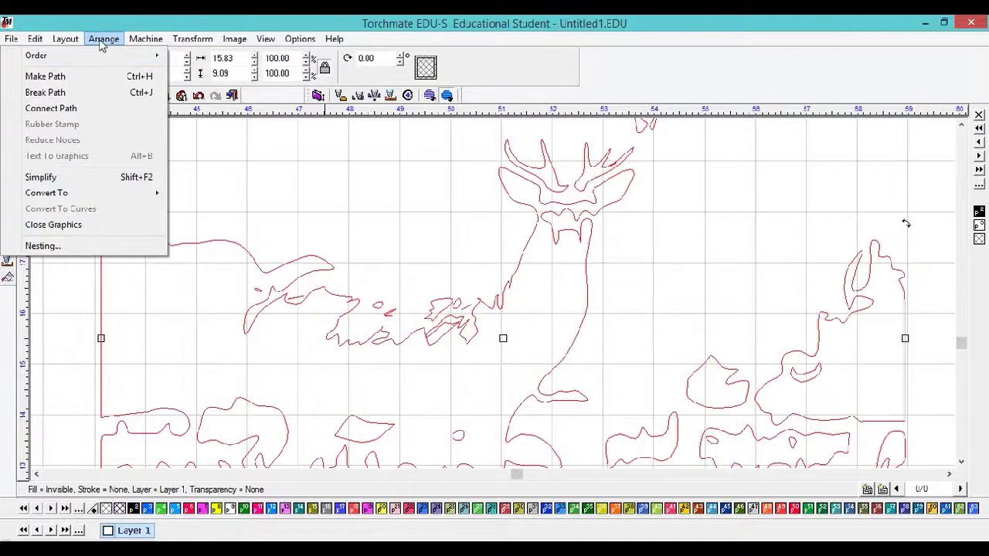
pyautogui.click(102, 40)
# - Centre the deer outline and inspect Group #6's separate polygons in Group Viewer
pyautogui.scroll(-3, 241, 310)
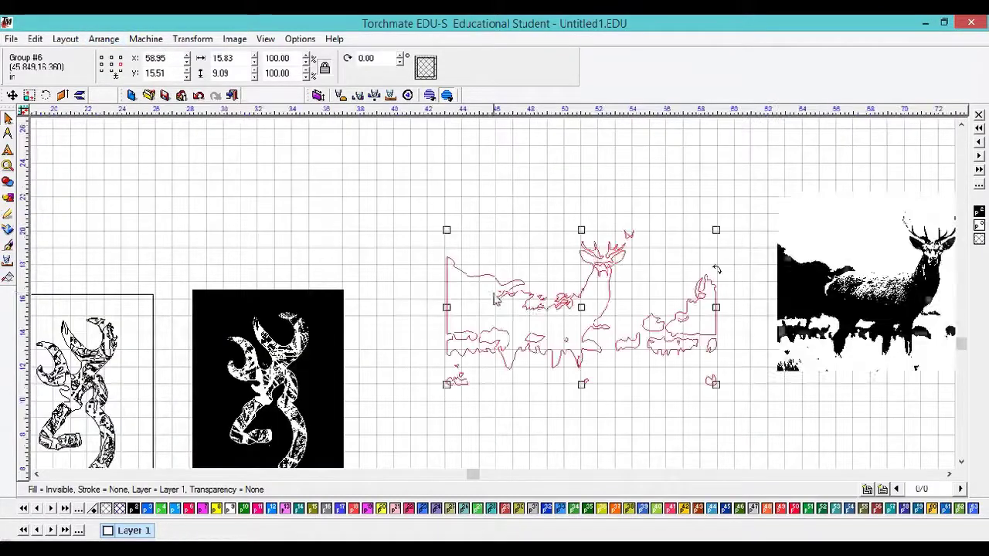
pyautogui.moveTo(663, 437)
pyautogui.mouseDown(button='middle')
pyautogui.moveTo(567, 433)
pyautogui.moveTo(529, 398)
pyautogui.mouseUp(button='middle')
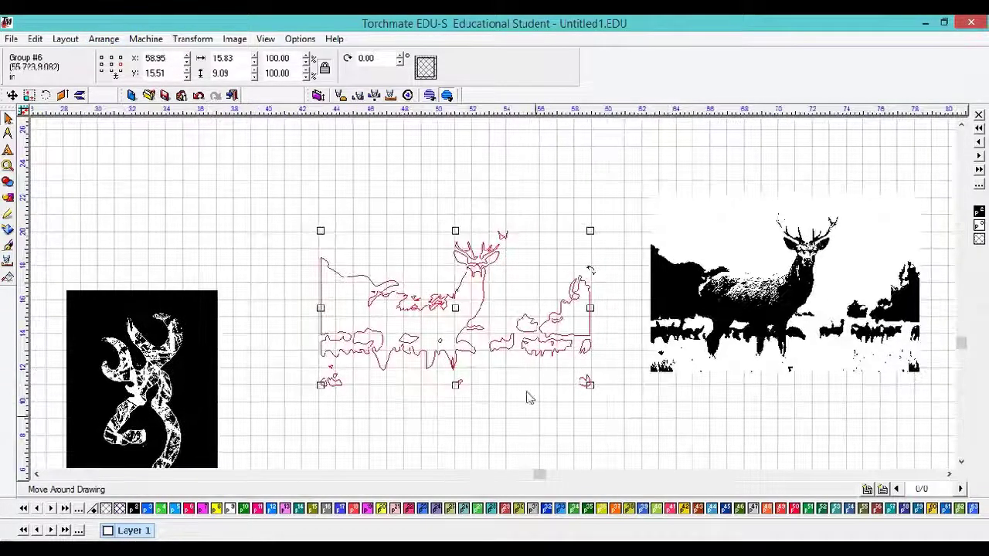
pyautogui.scroll(2, 492, 293)
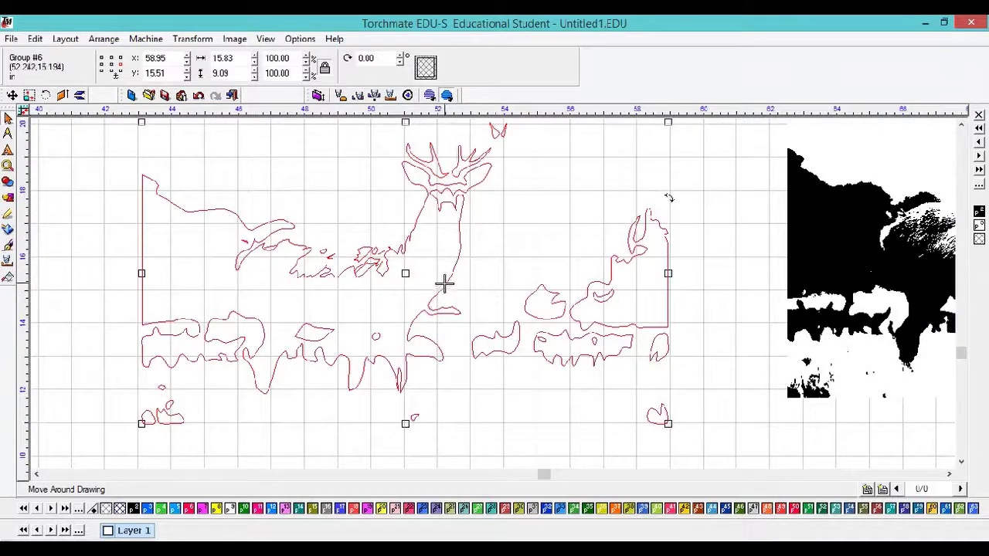
pyautogui.doubleClick(445, 286)
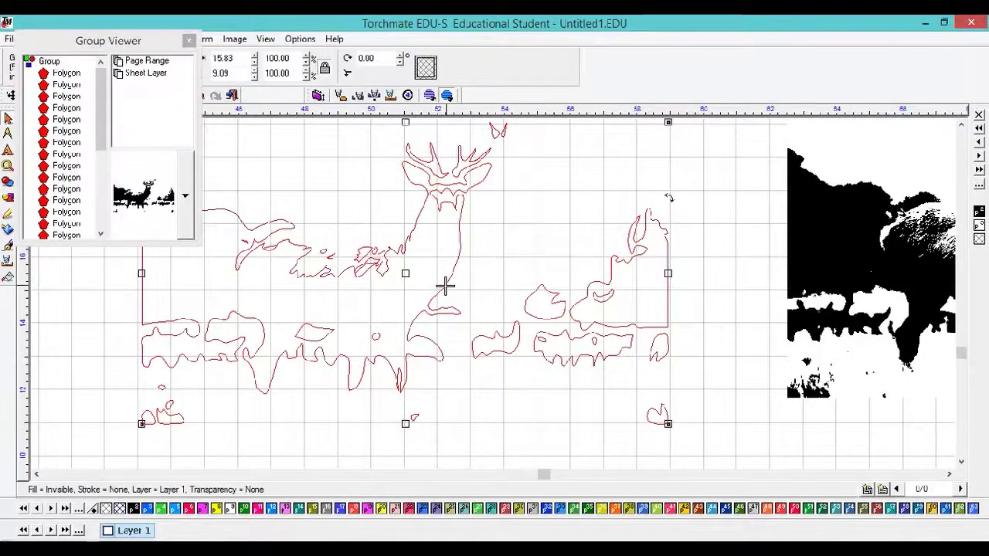
pyautogui.moveTo(96, 126); pyautogui.dragTo(99, 101)
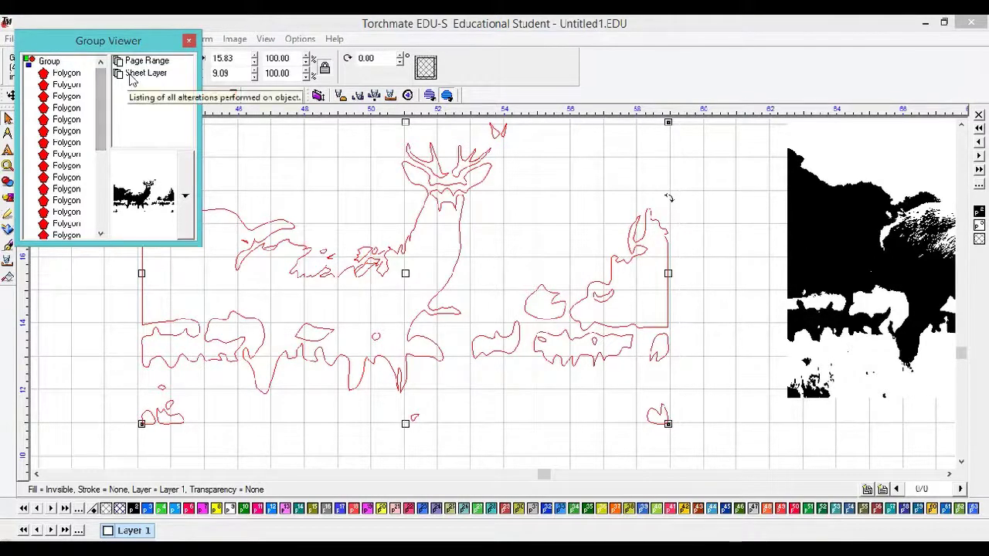
pyautogui.click(190, 40)
pyautogui.click(109, 42)
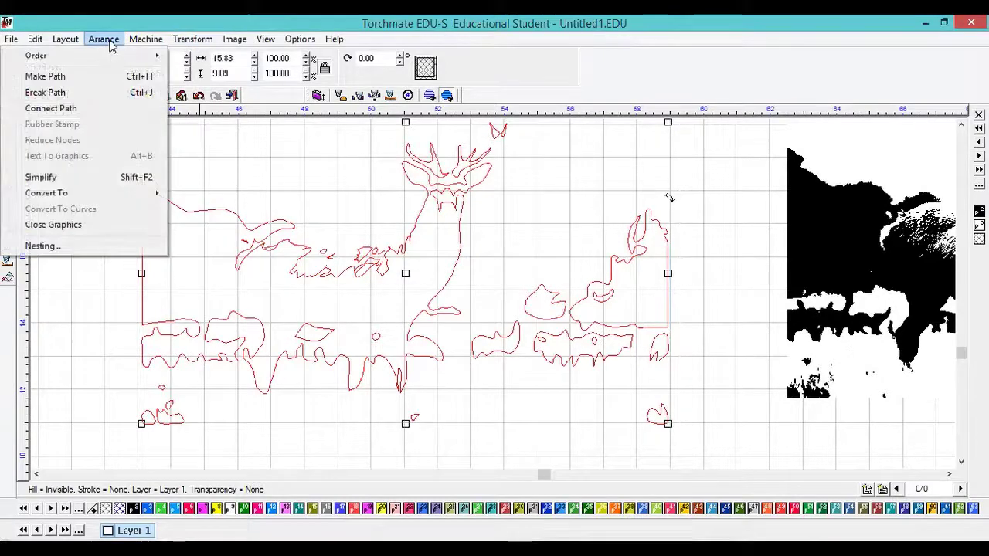
# - Join the outline's polygons with Make Path and convert the path to Polyarc #6
pyautogui.click(101, 76)
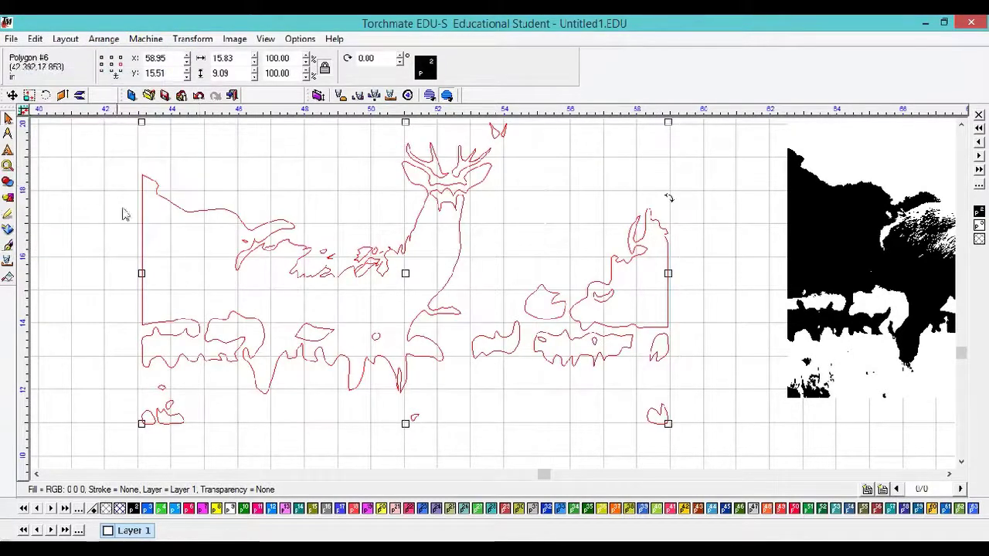
pyautogui.doubleClick(141, 204)
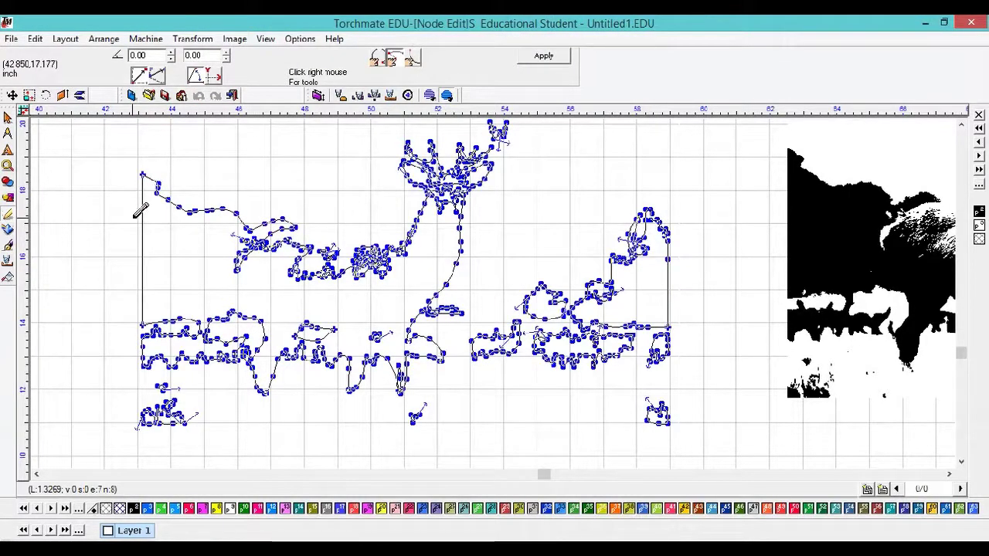
pyautogui.click(104, 40)
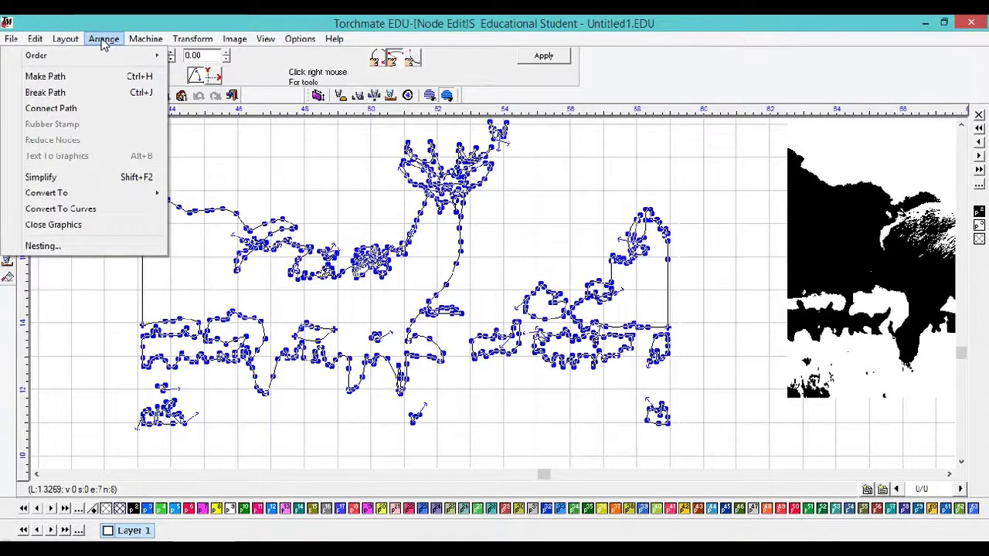
pyautogui.moveTo(121, 192)
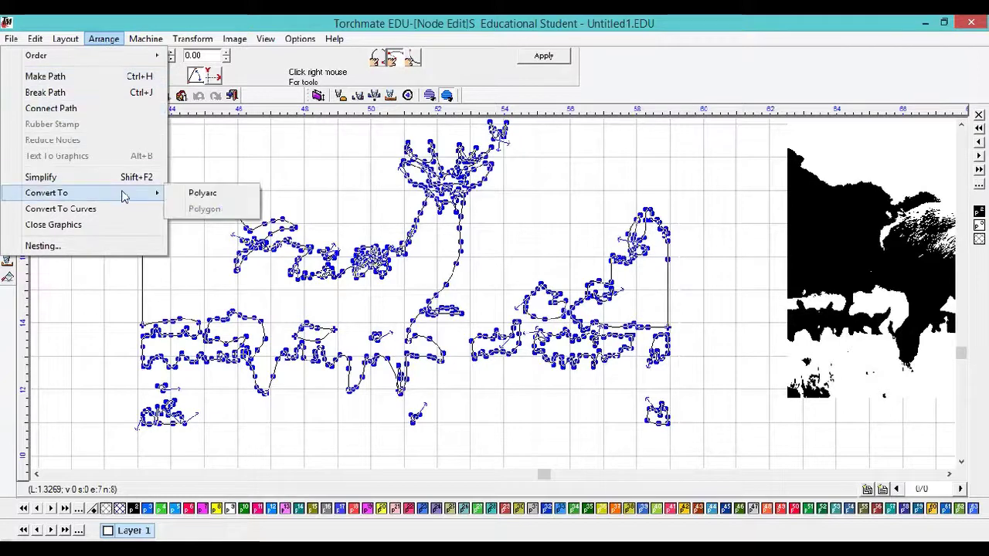
pyautogui.click(204, 191)
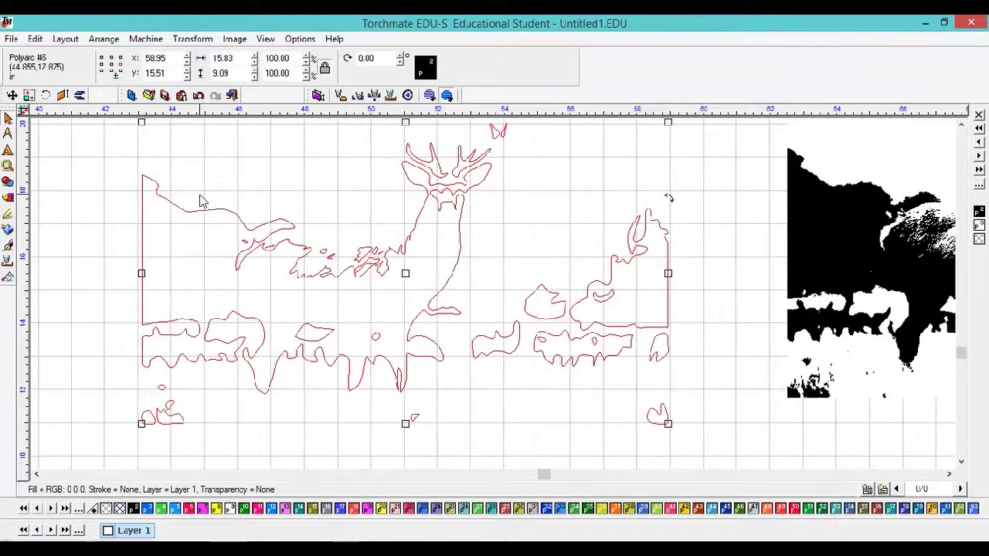
# - Reduce Polyarc #6's nodes at 0.025 allowable error, from 1281 to 205, and inspect them
pyautogui.doubleClick(164, 200)
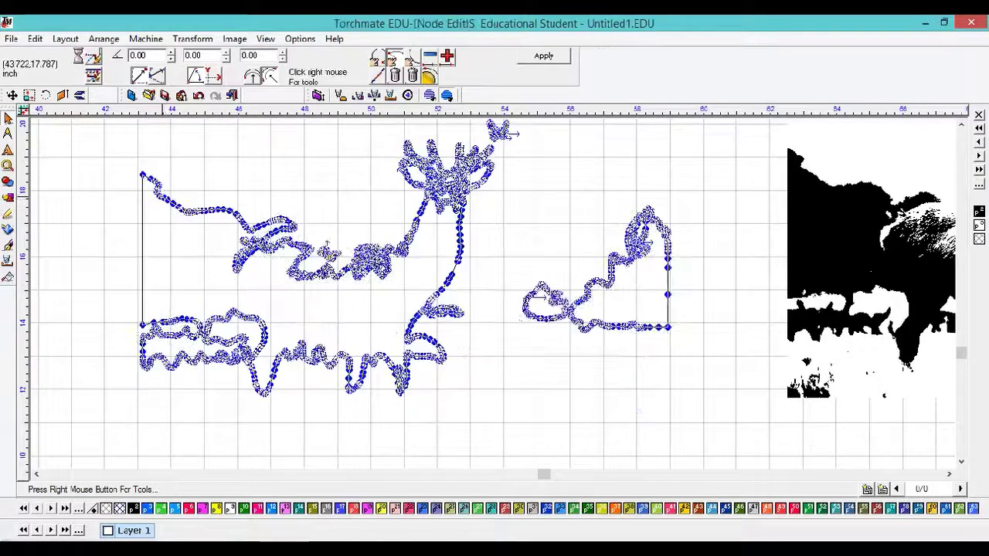
pyautogui.click(103, 39)
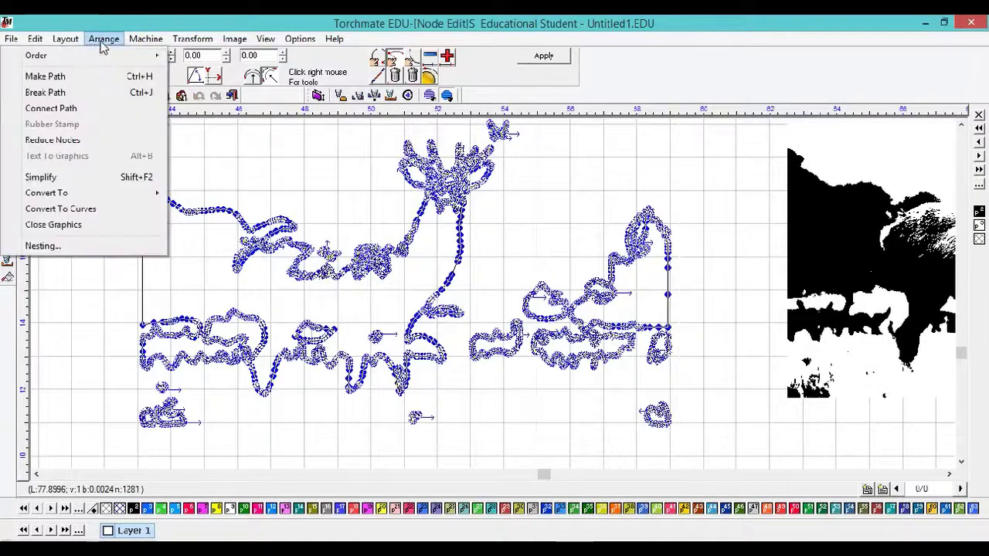
pyautogui.click(103, 140)
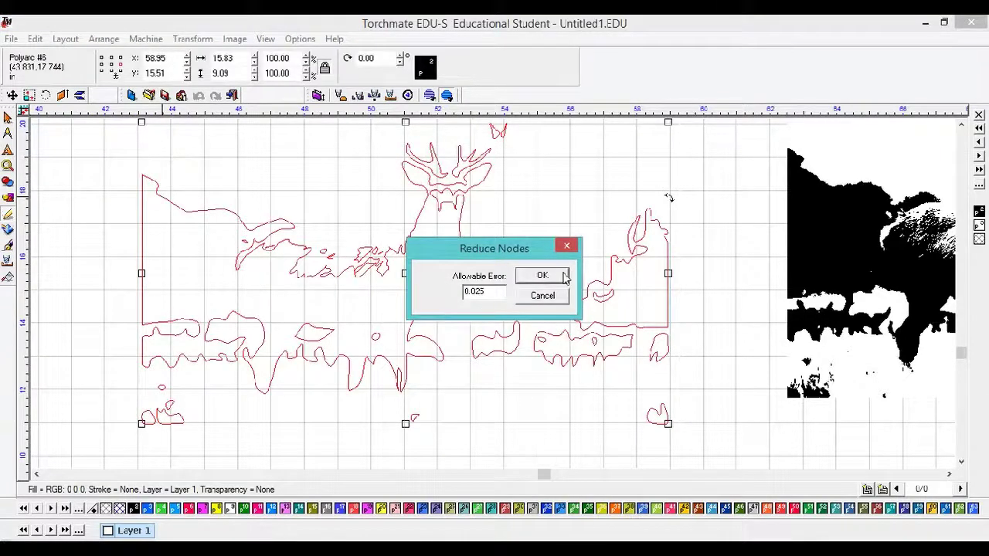
pyautogui.click(563, 277)
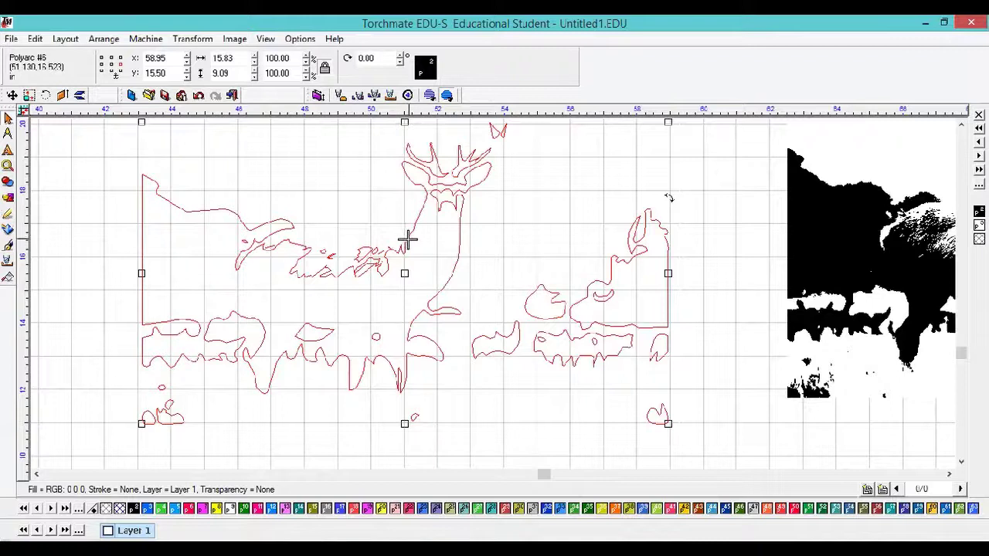
pyautogui.doubleClick(408, 241)
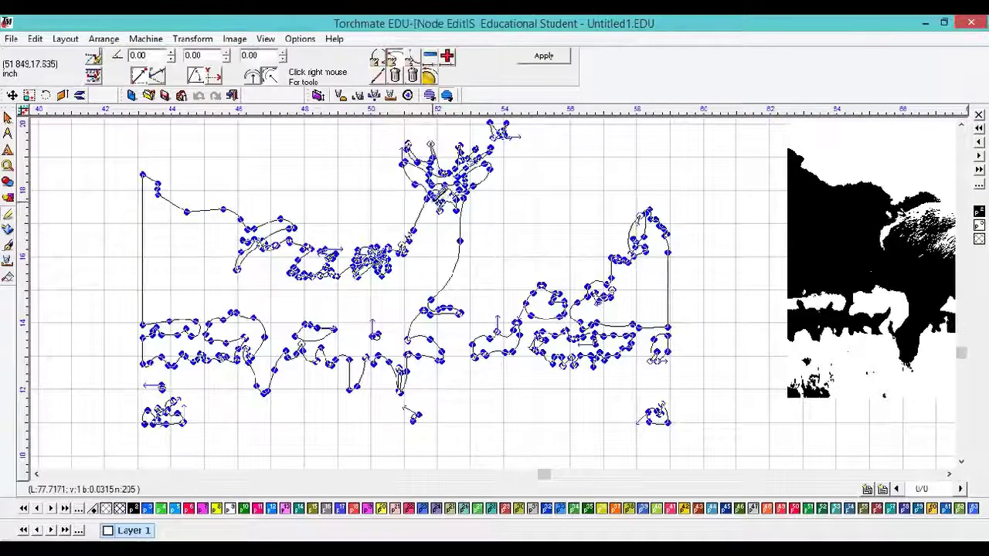
pyautogui.scroll(3, 440, 196)
pyautogui.scroll(-5, 493, 293)
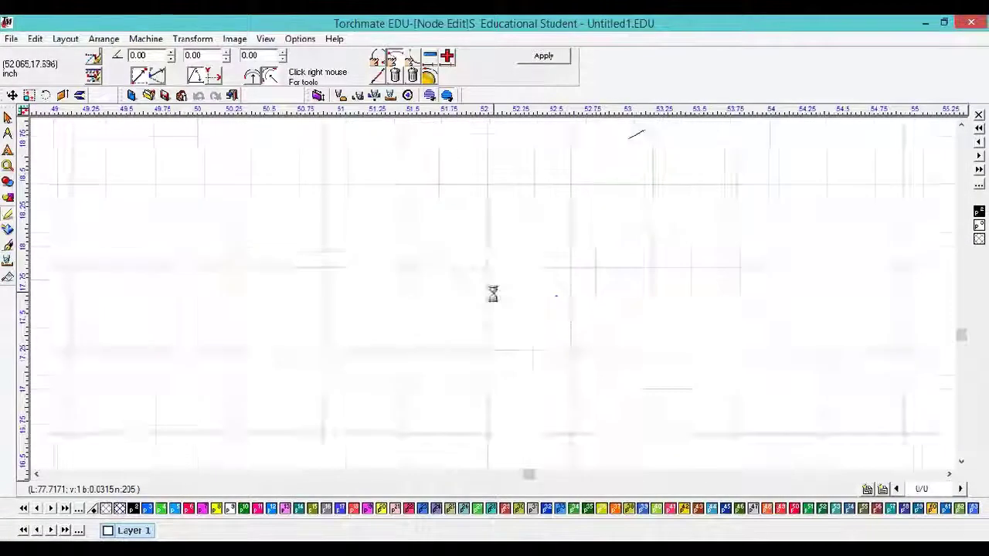